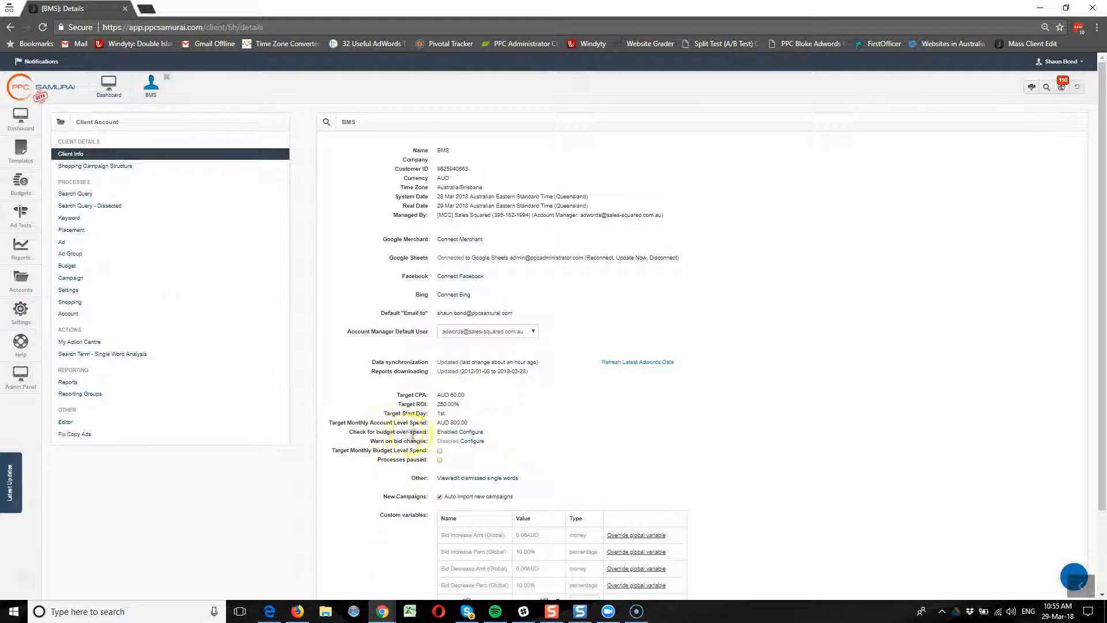
# - Open the configuration of the client's budget over-spend check and set the spend checking module to Enabled
pyautogui.click(470, 432)
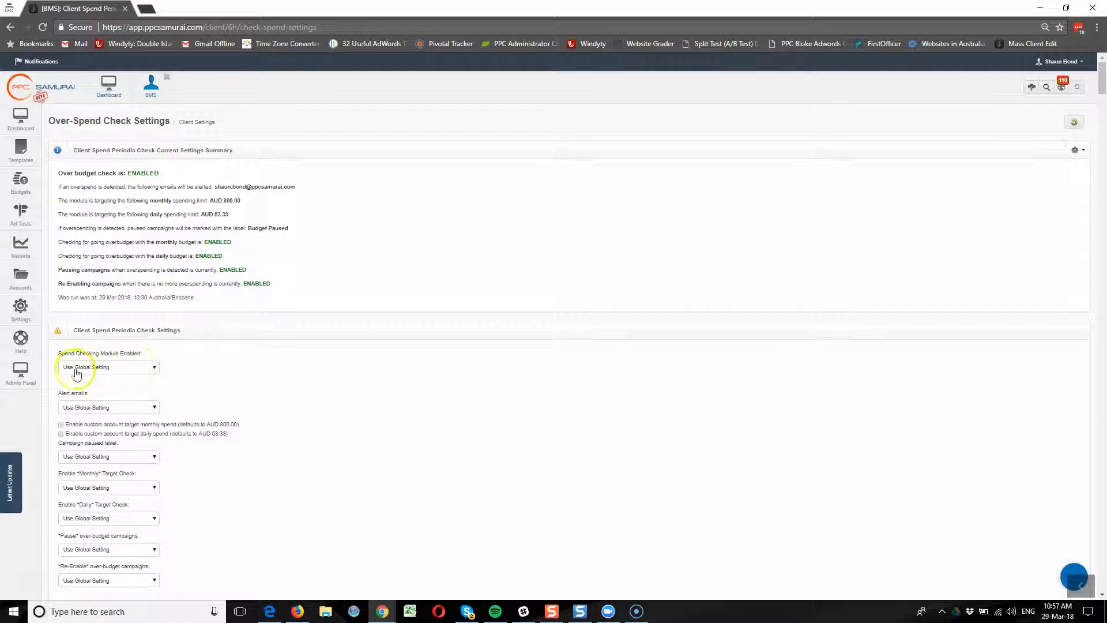
pyautogui.click(123, 374)
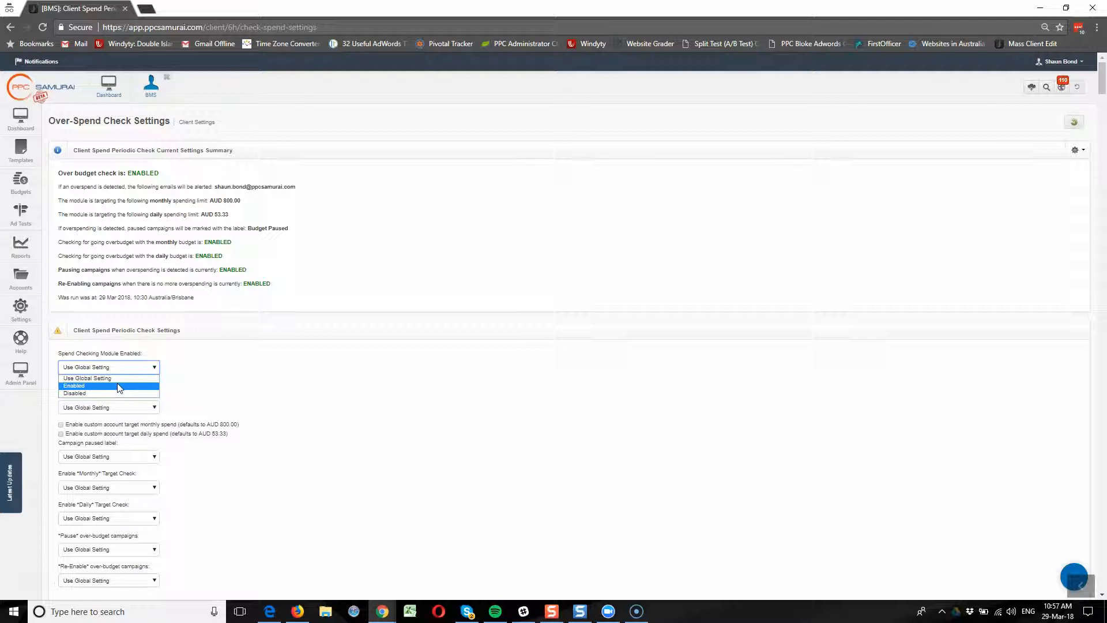
pyautogui.click(118, 385)
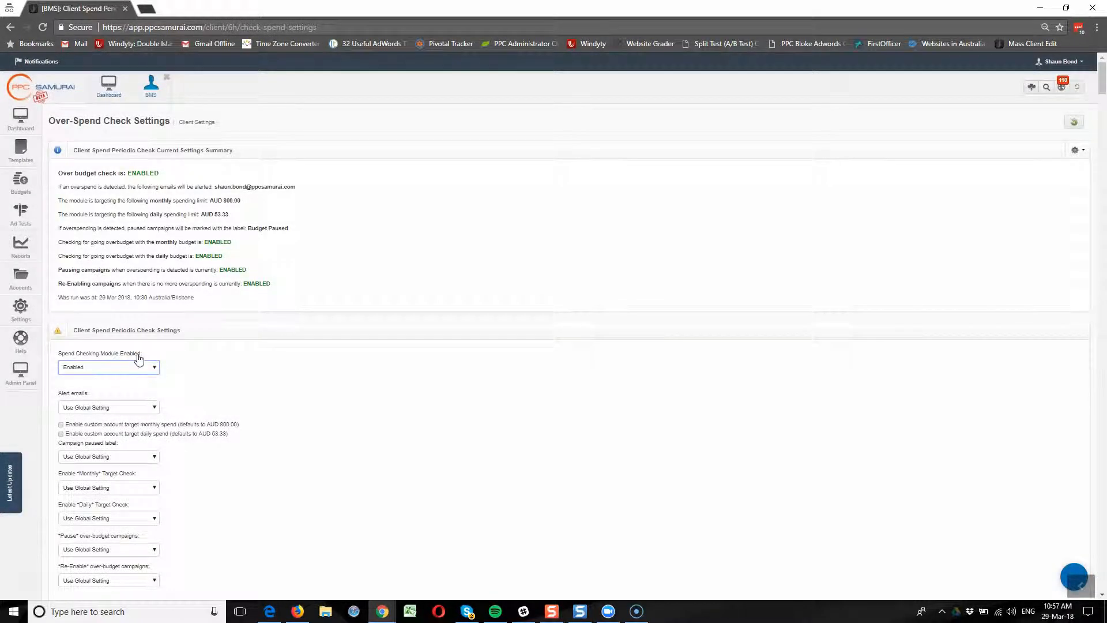
pyautogui.click(80, 371)
# - Try a custom value for the alert emails and return the option to the global setting
pyautogui.click(83, 407)
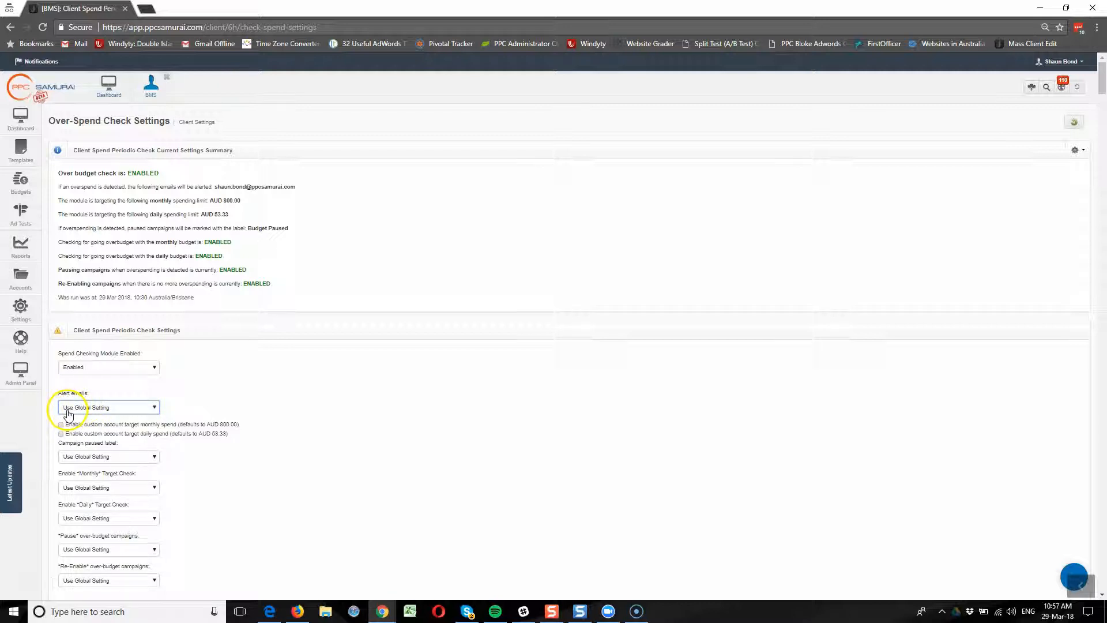
pyautogui.click(106, 407)
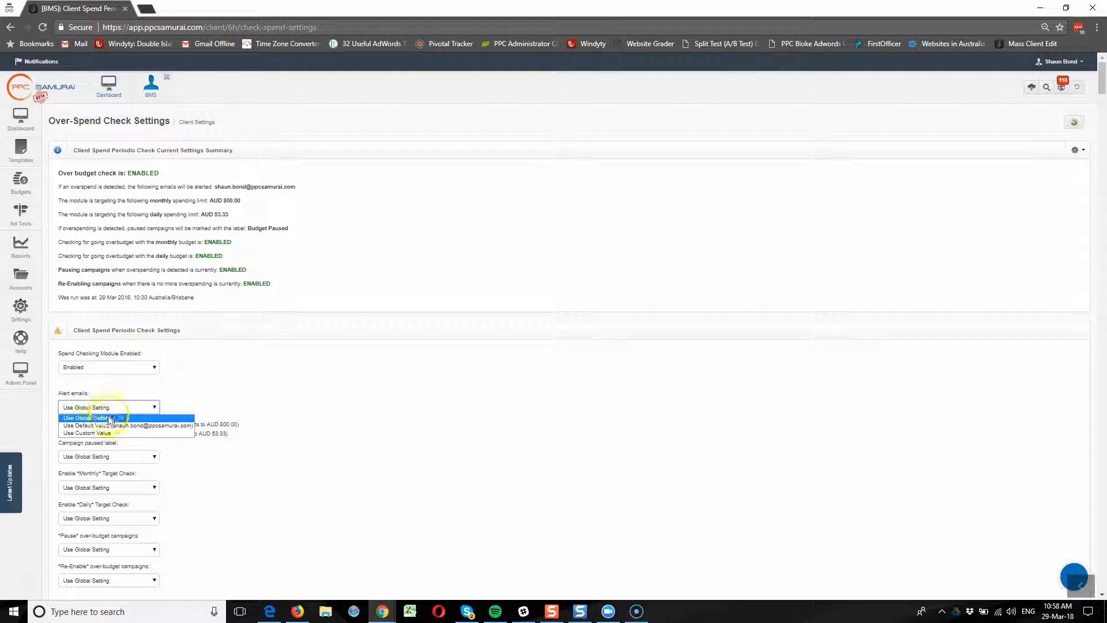
pyautogui.click(104, 434)
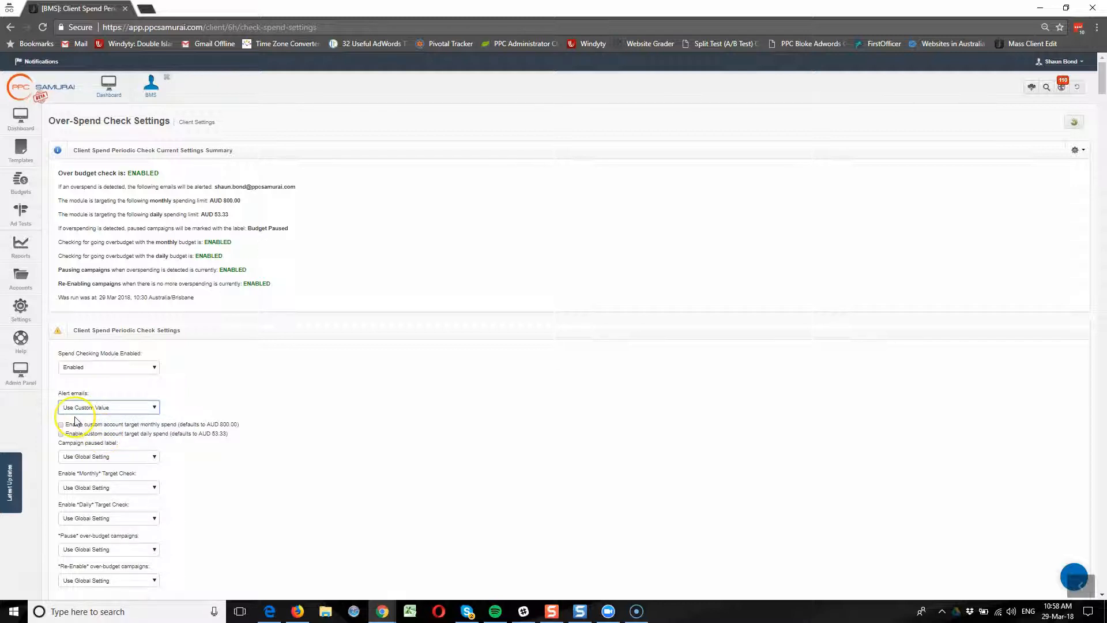
pyautogui.click(72, 439)
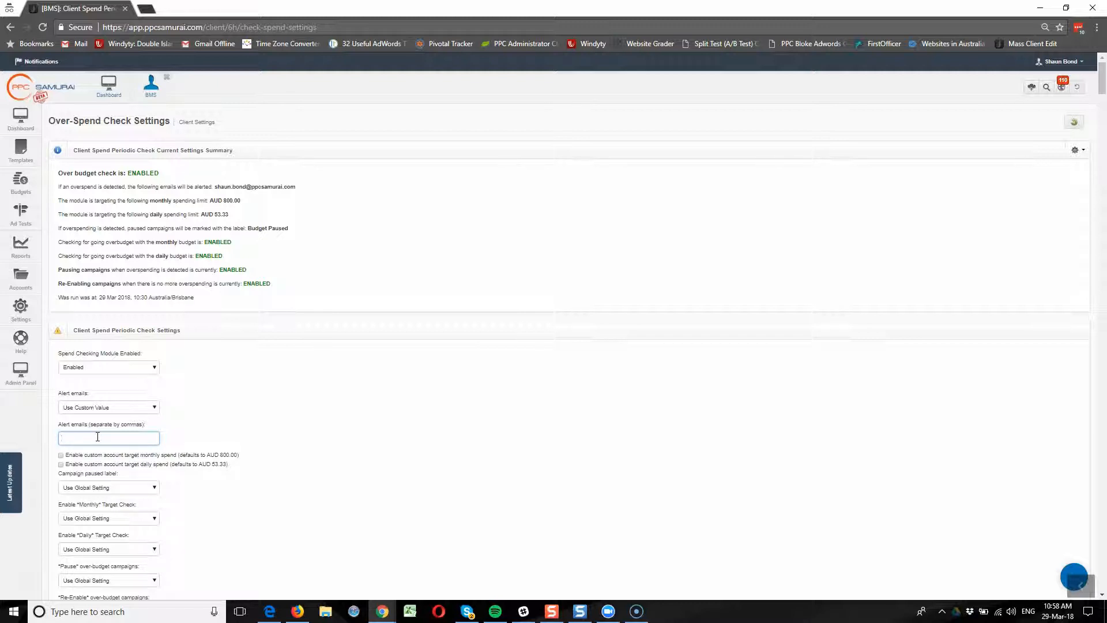
pyautogui.click(107, 409)
pyautogui.click(92, 416)
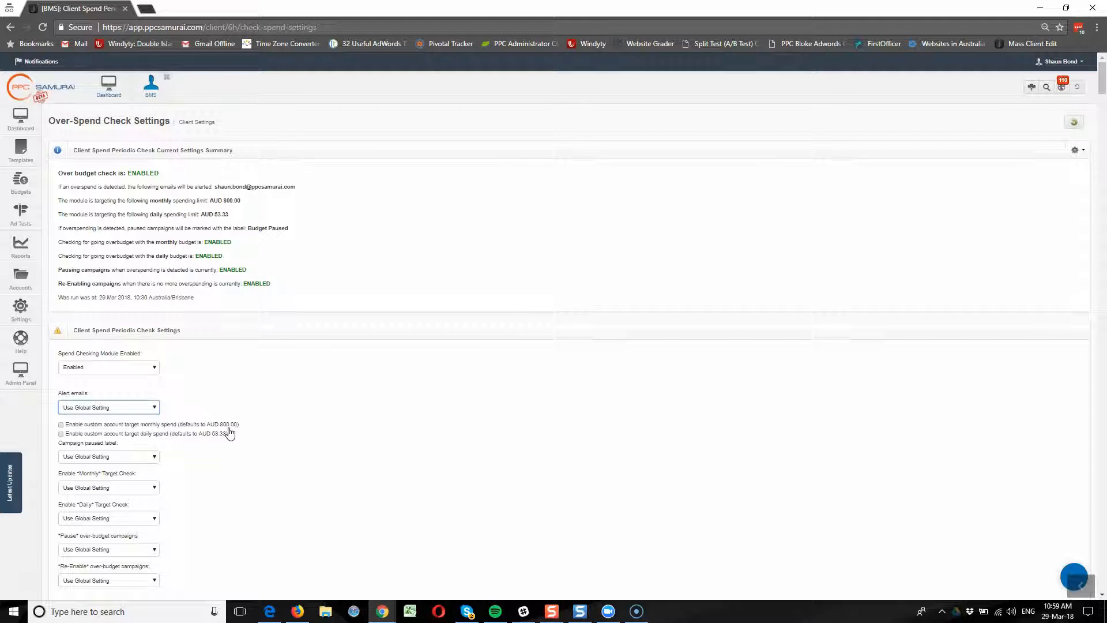
# - Try a custom account target monthly spend of 500 and turn the custom monthly target back off
pyautogui.click(61, 425)
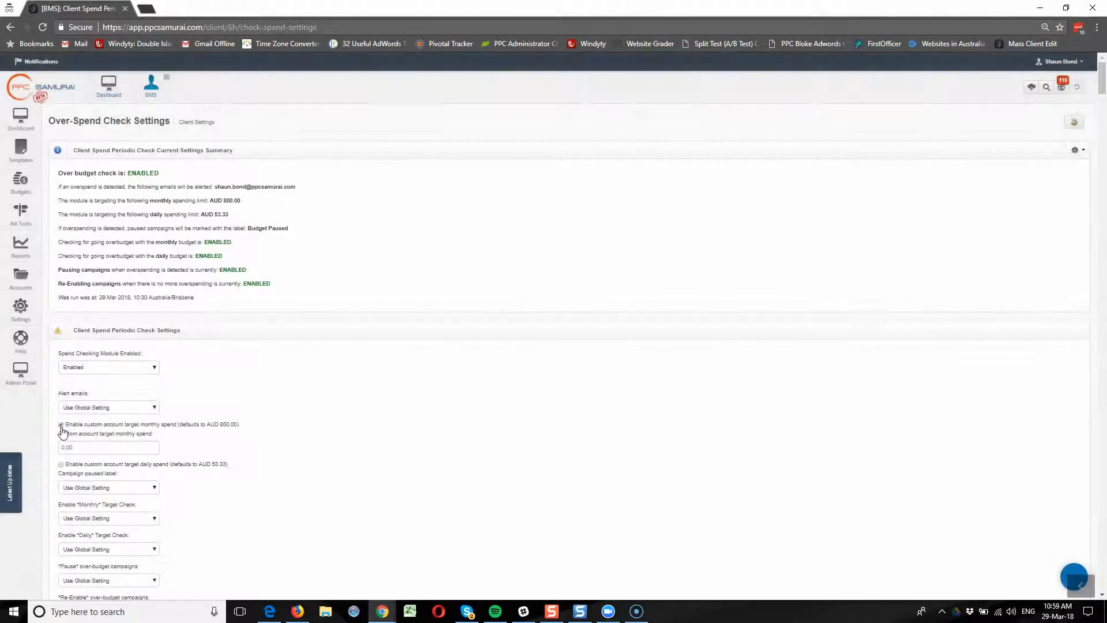
pyautogui.click(60, 448)
pyautogui.write('500')
pyautogui.click(237, 449)
pyautogui.doubleClick(69, 447)
pyautogui.click(61, 425)
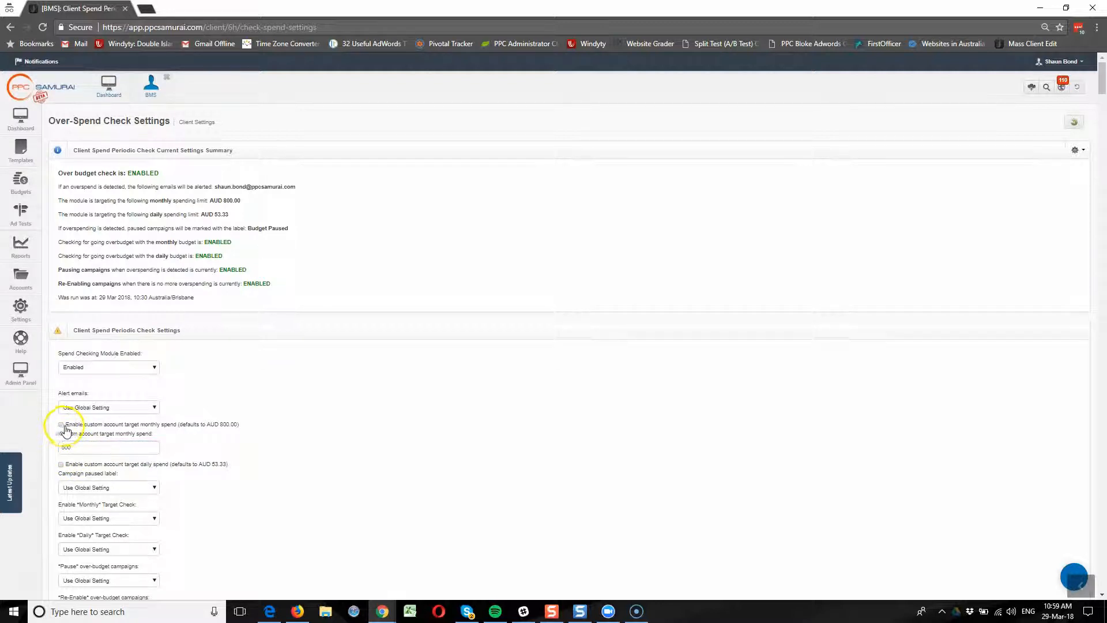
pyautogui.click(45, 439)
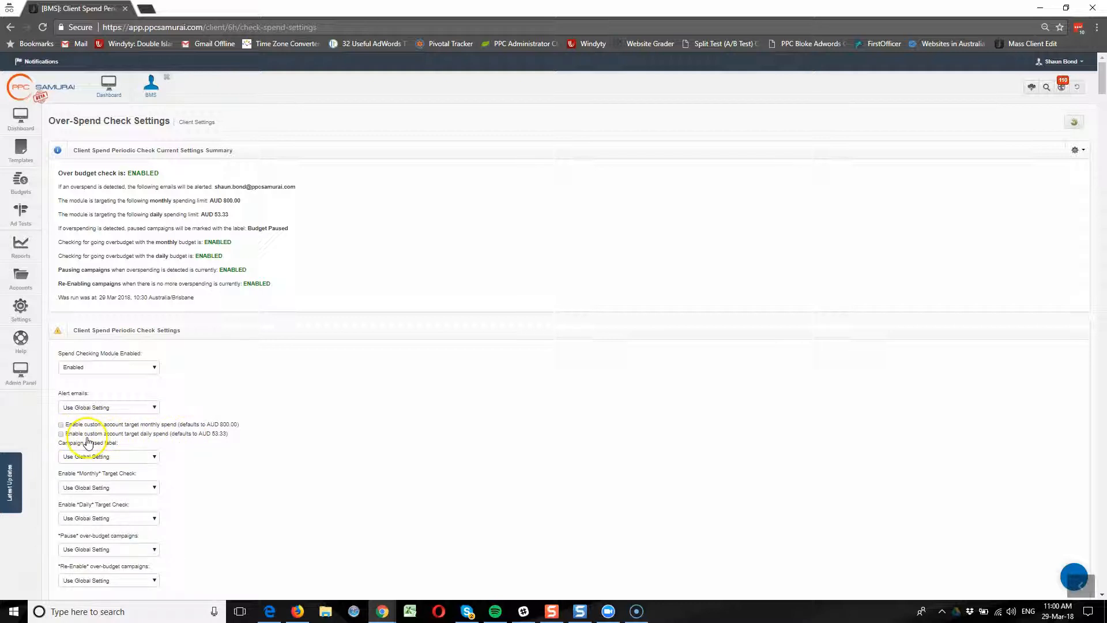
# - Try the custom account target daily spend option and turn it back off
pyautogui.click(60, 434)
pyautogui.moveTo(86, 456); pyautogui.dragTo(67, 456)
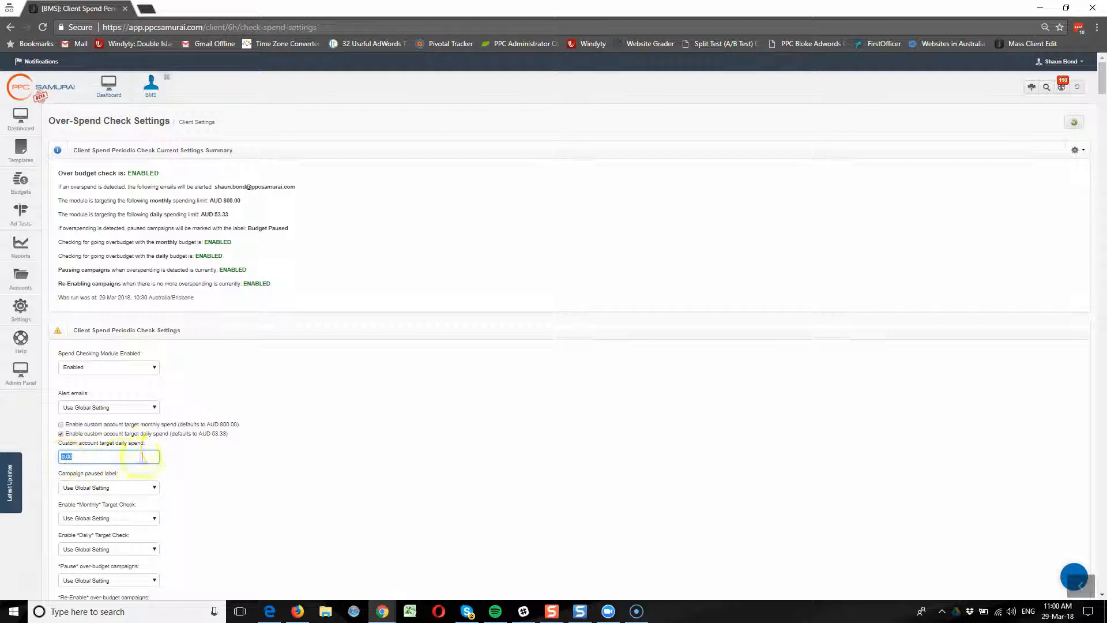
pyautogui.click(61, 433)
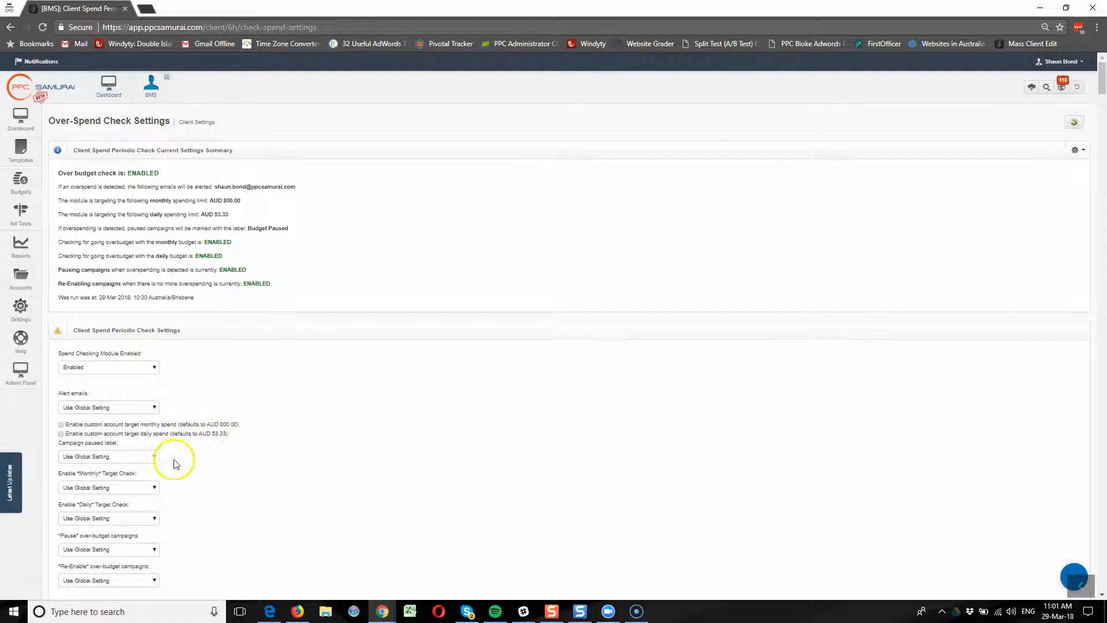
# - Try a custom campaign paused label and settle on the default value "Budget Paused"
pyautogui.click(108, 460)
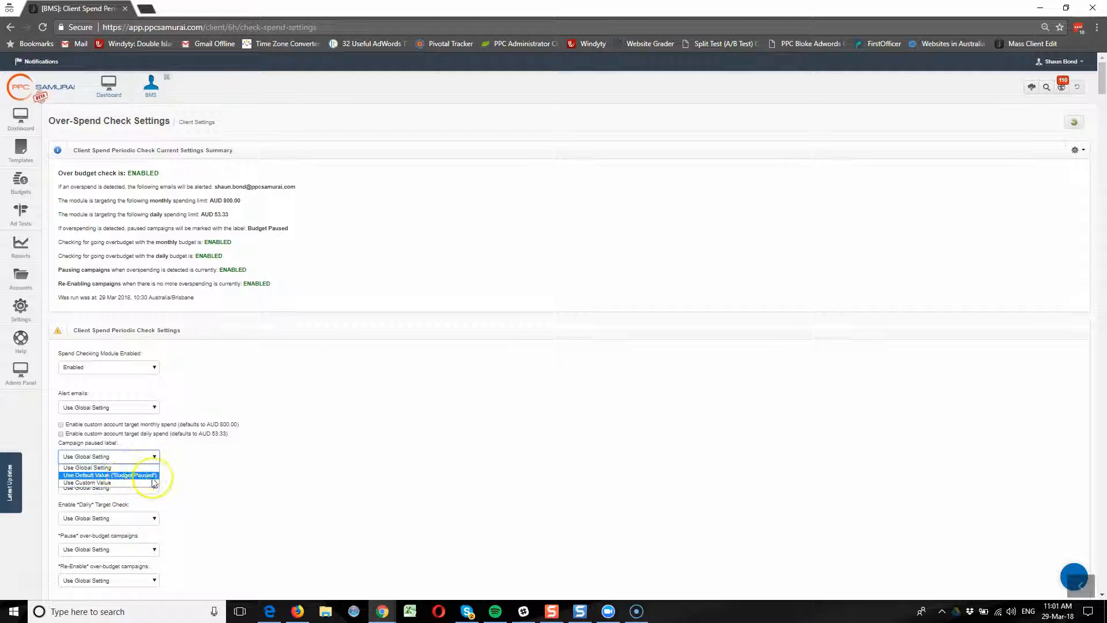
pyautogui.click(115, 481)
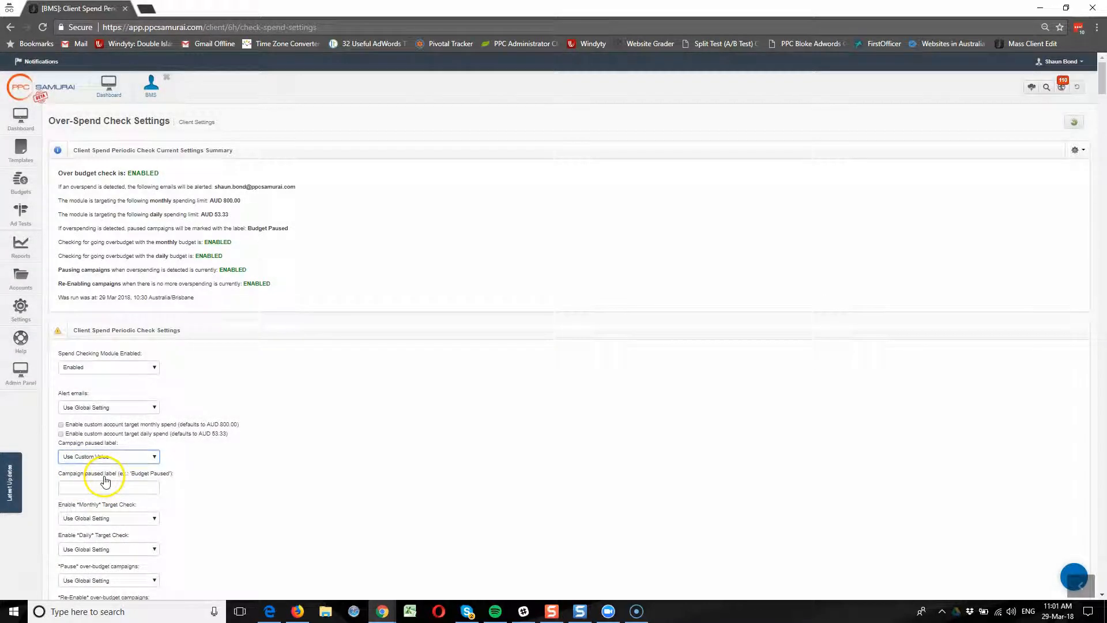
pyautogui.click(127, 456)
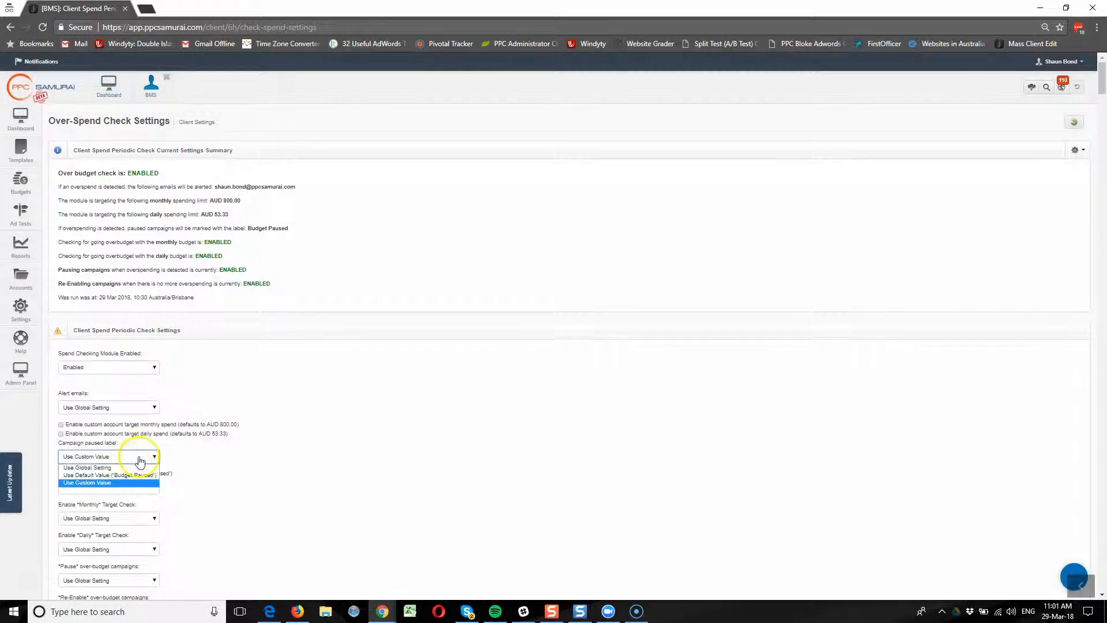
pyautogui.click(112, 475)
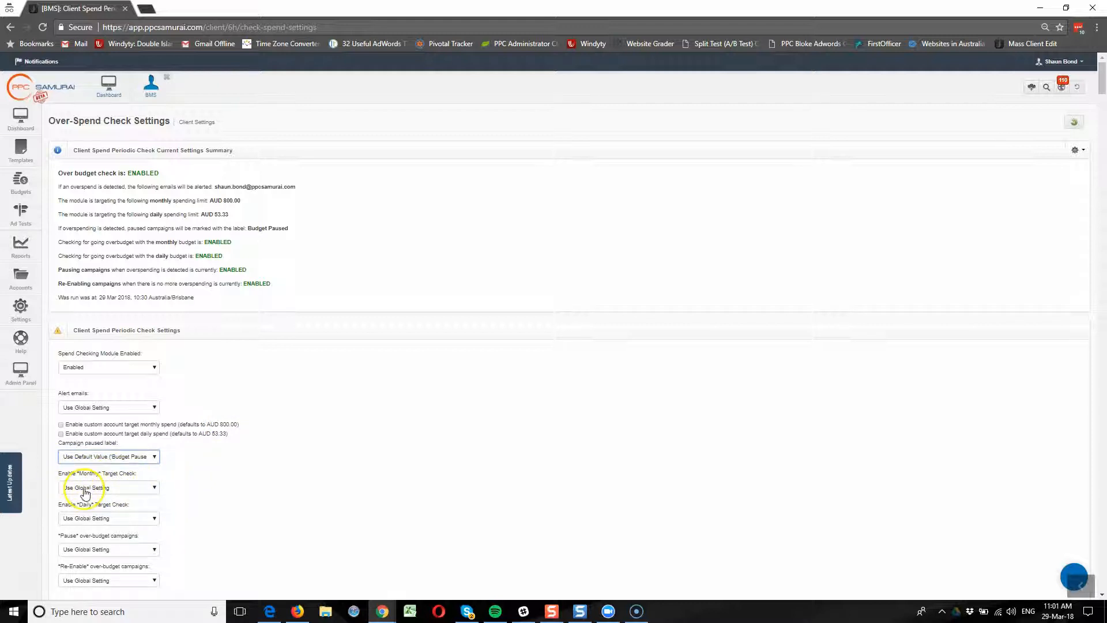
# - Enable both the monthly target check and the daily target check
pyautogui.click(109, 489)
pyautogui.click(87, 505)
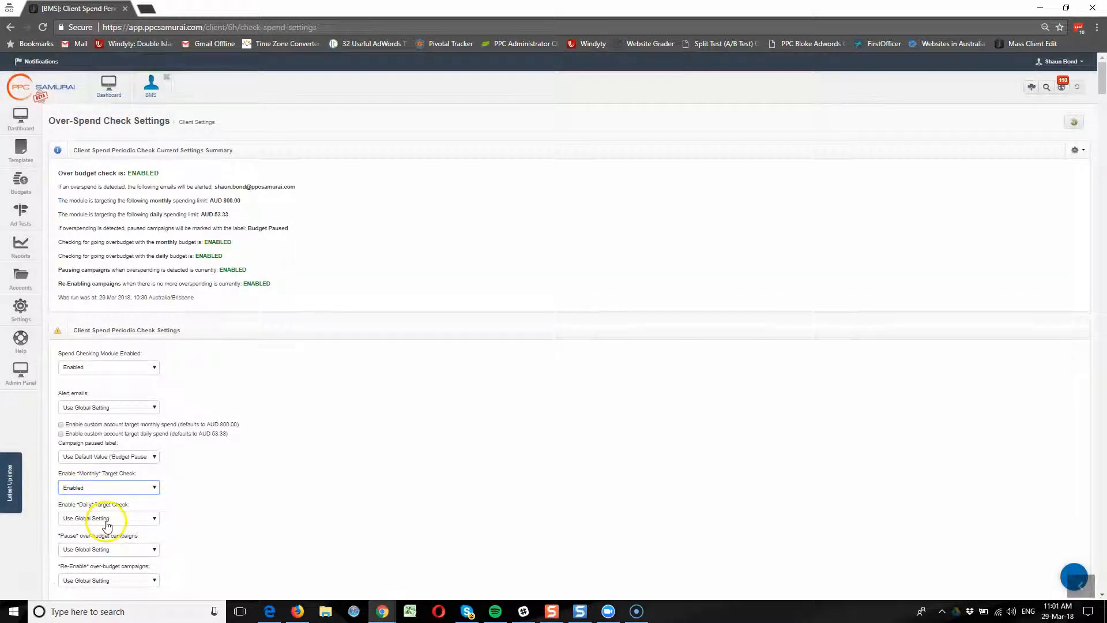
pyautogui.click(107, 524)
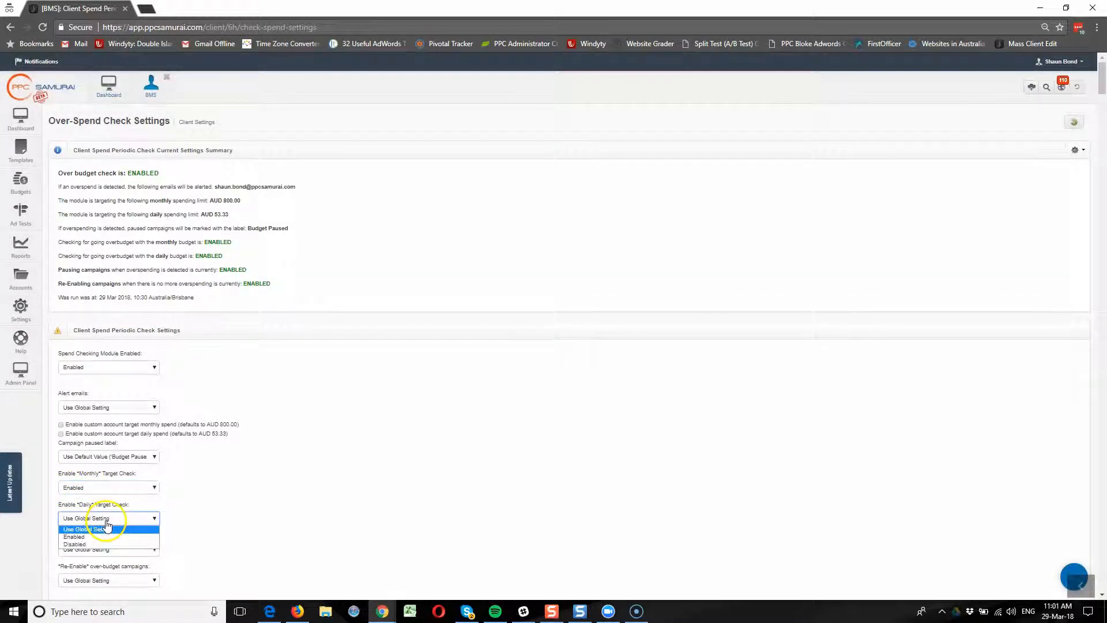
pyautogui.click(103, 537)
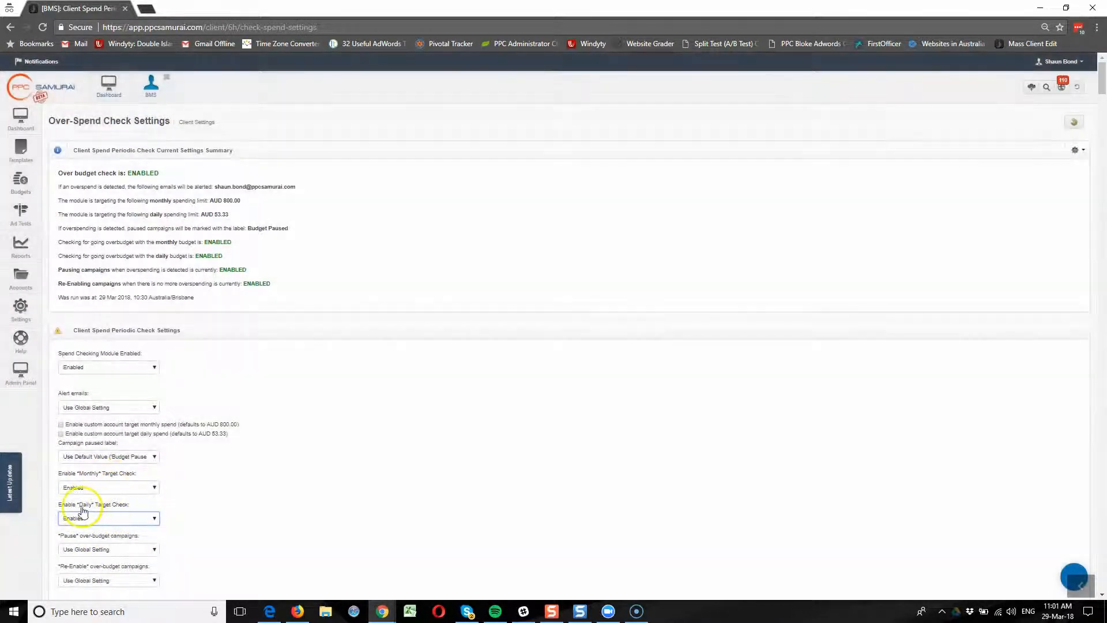
# - Try disabling the daily target check, and the monthly one in turn, and set both checks back to Enabled
pyautogui.click(105, 518)
pyautogui.click(86, 545)
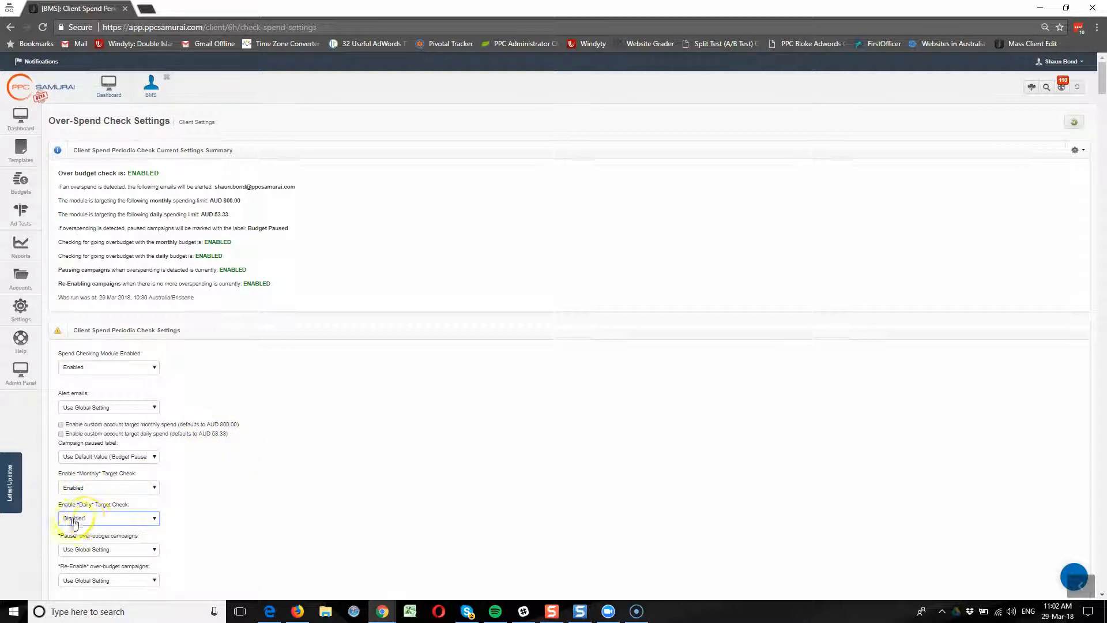
pyautogui.click(98, 487)
pyautogui.click(93, 517)
pyautogui.click(93, 518)
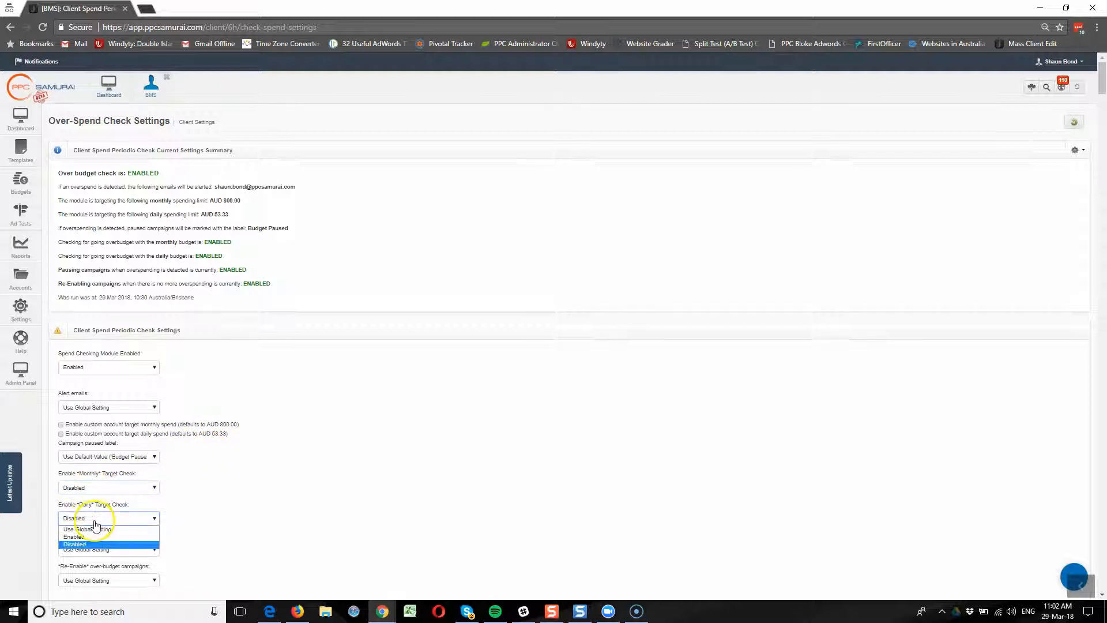
pyautogui.click(89, 536)
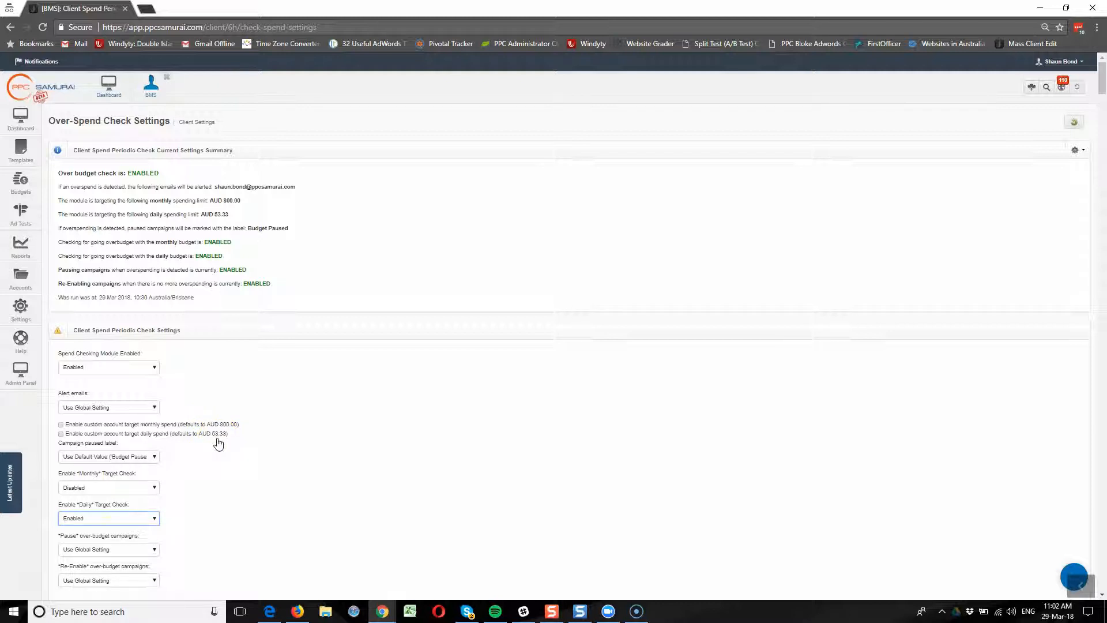
pyautogui.click(109, 487)
pyautogui.click(86, 503)
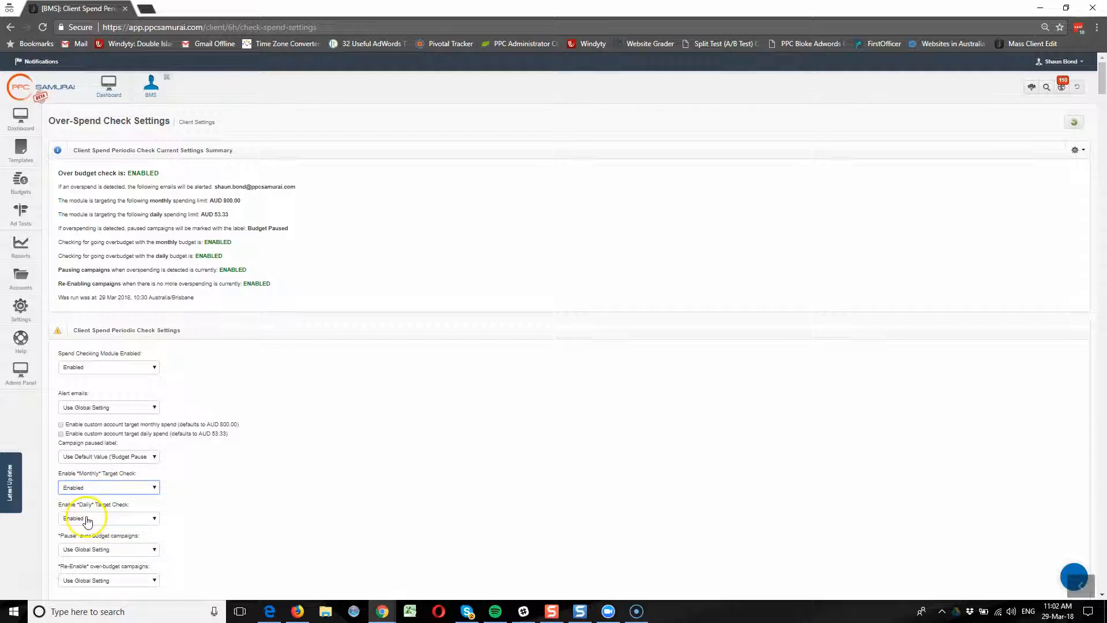
# - Enable both pausing and re-enabling of over-budget campaigns
pyautogui.scroll(-1, 167, 520)
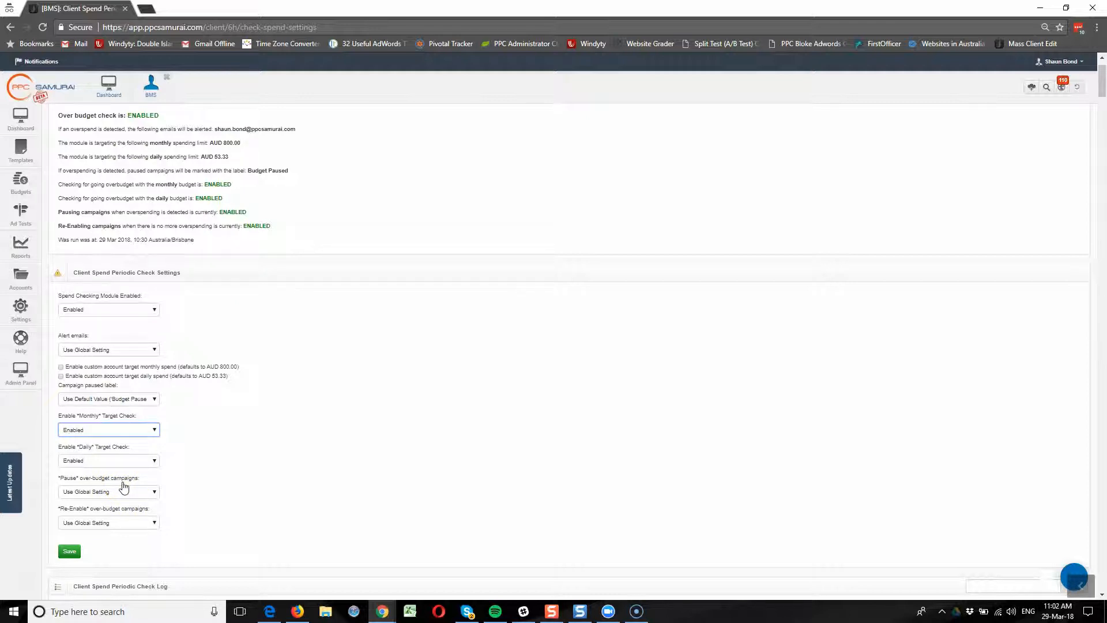
pyautogui.click(114, 492)
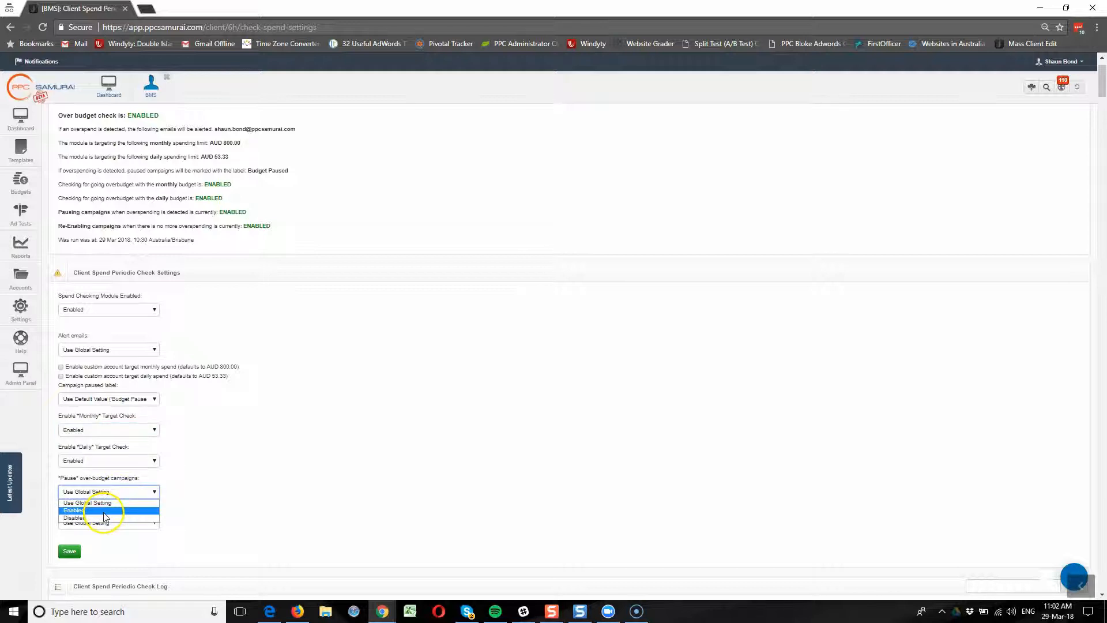
pyautogui.click(83, 510)
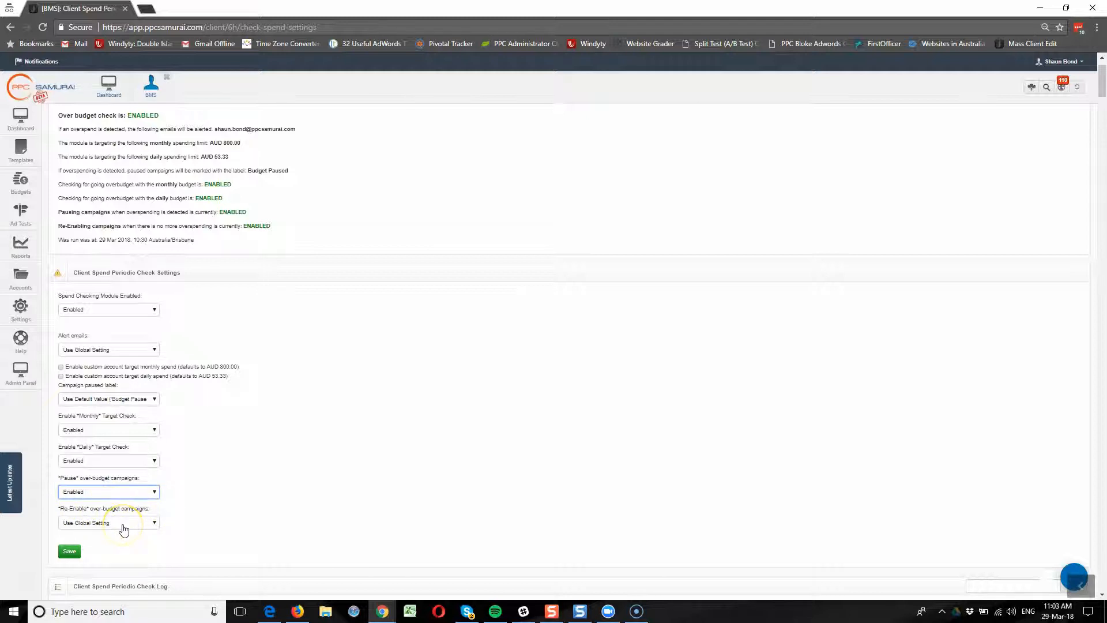
pyautogui.click(124, 527)
pyautogui.click(103, 542)
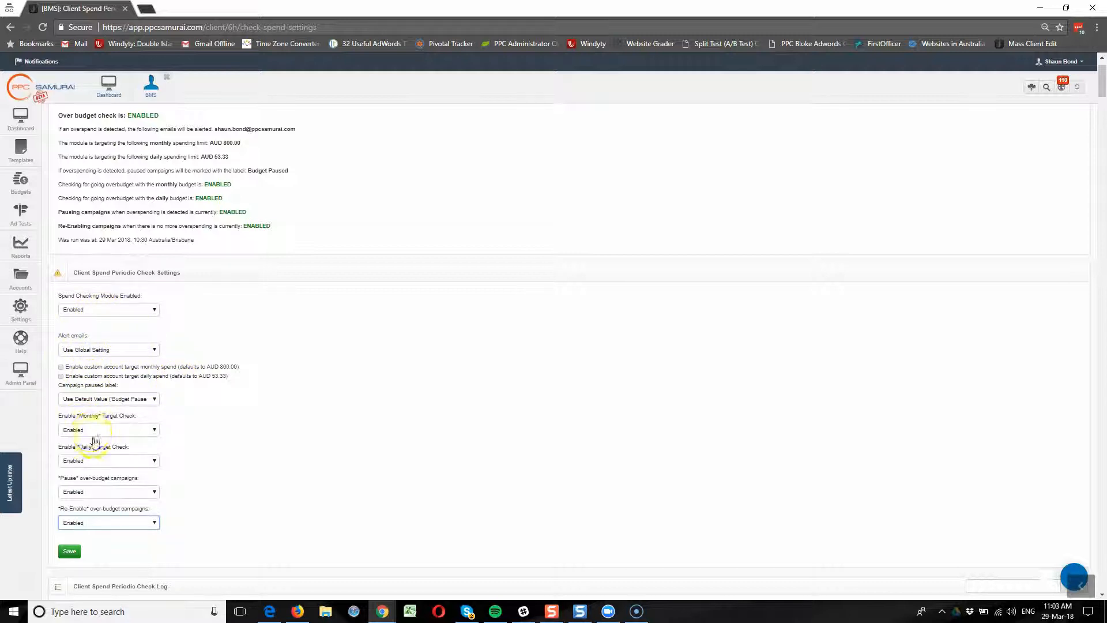
# - Save the over-spend check settings, review the alert email and spending limits in the summary, and confirm the changes
pyautogui.click(70, 555)
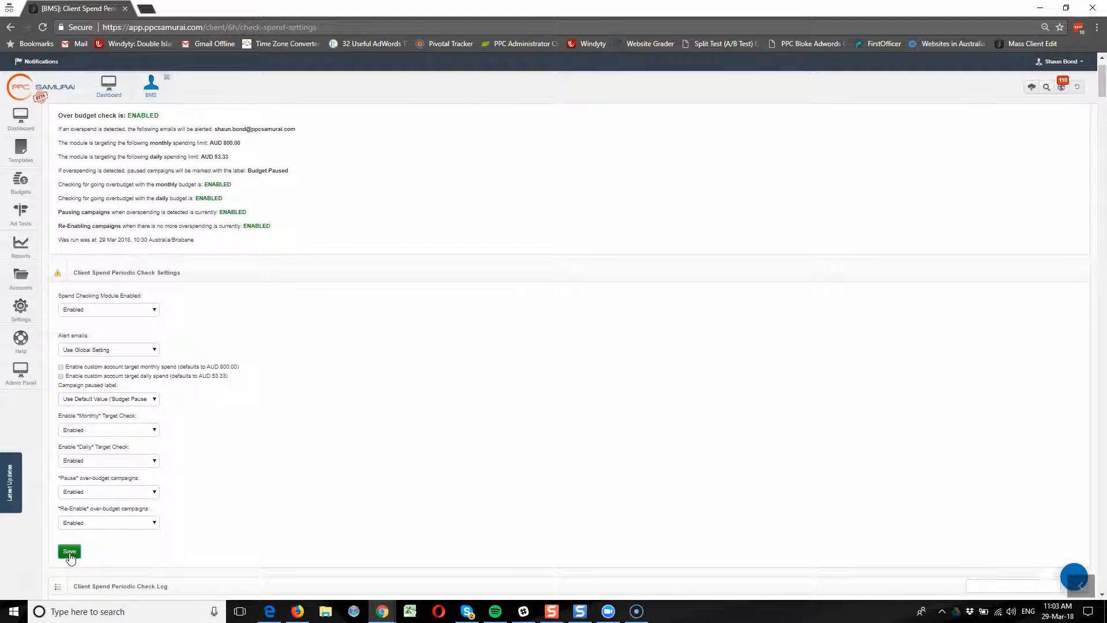
pyautogui.click(70, 552)
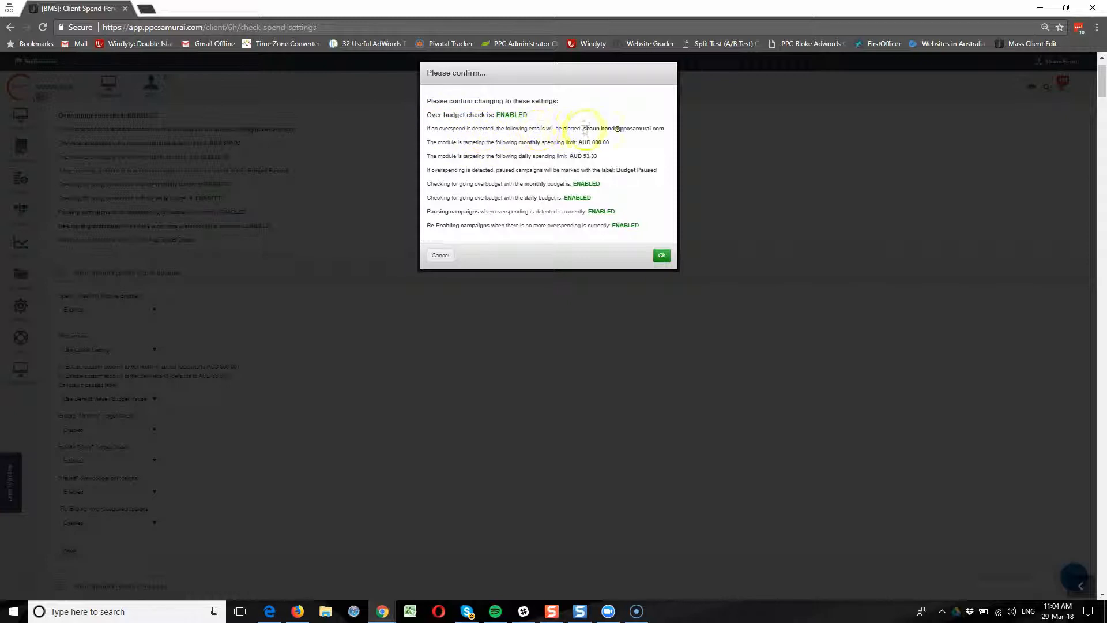
pyautogui.moveTo(585, 128); pyautogui.dragTo(666, 128)
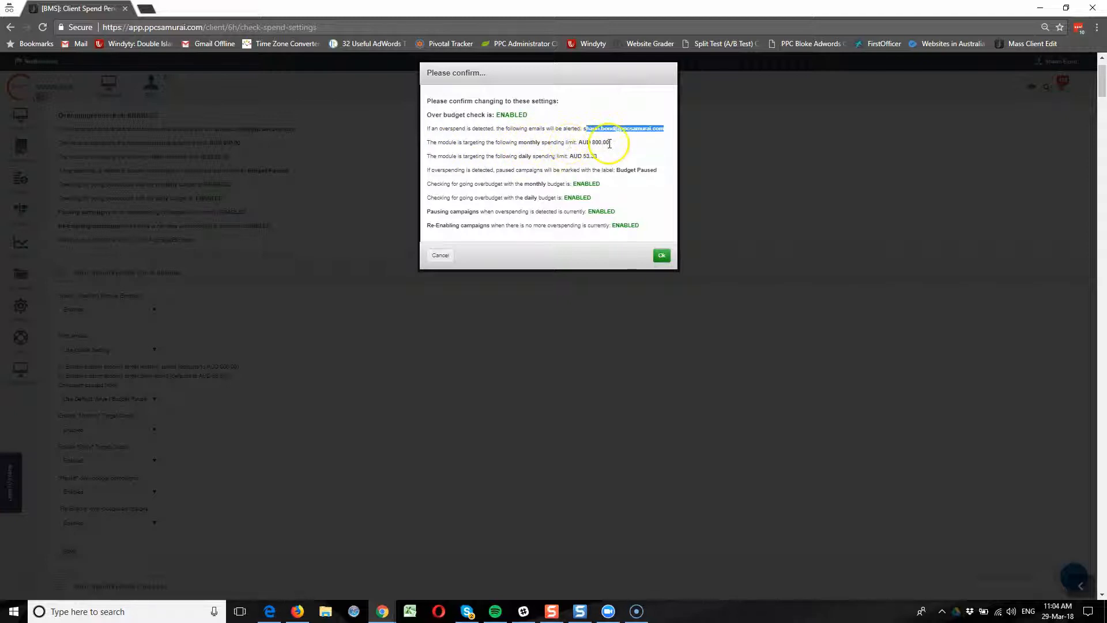
pyautogui.moveTo(597, 156); pyautogui.dragTo(576, 159)
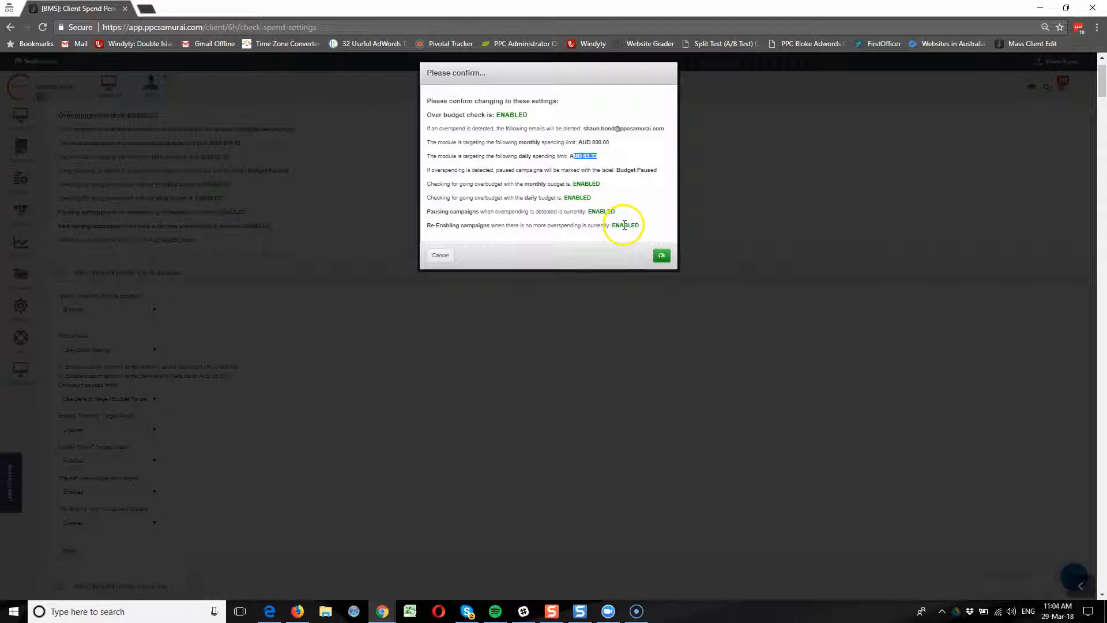
pyautogui.click(620, 154)
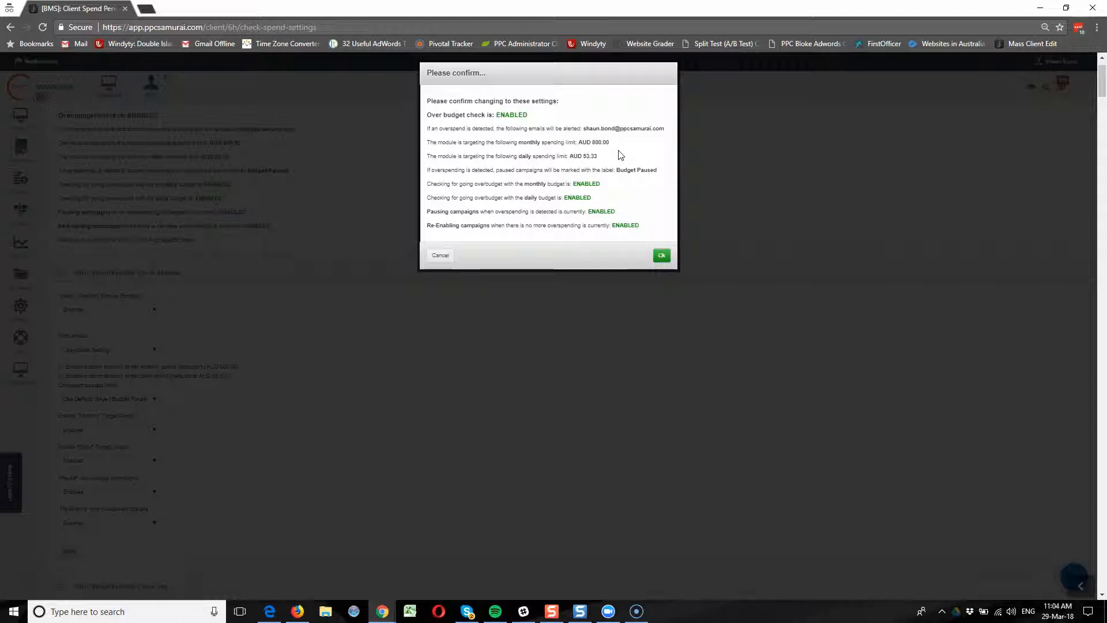
pyautogui.click(661, 256)
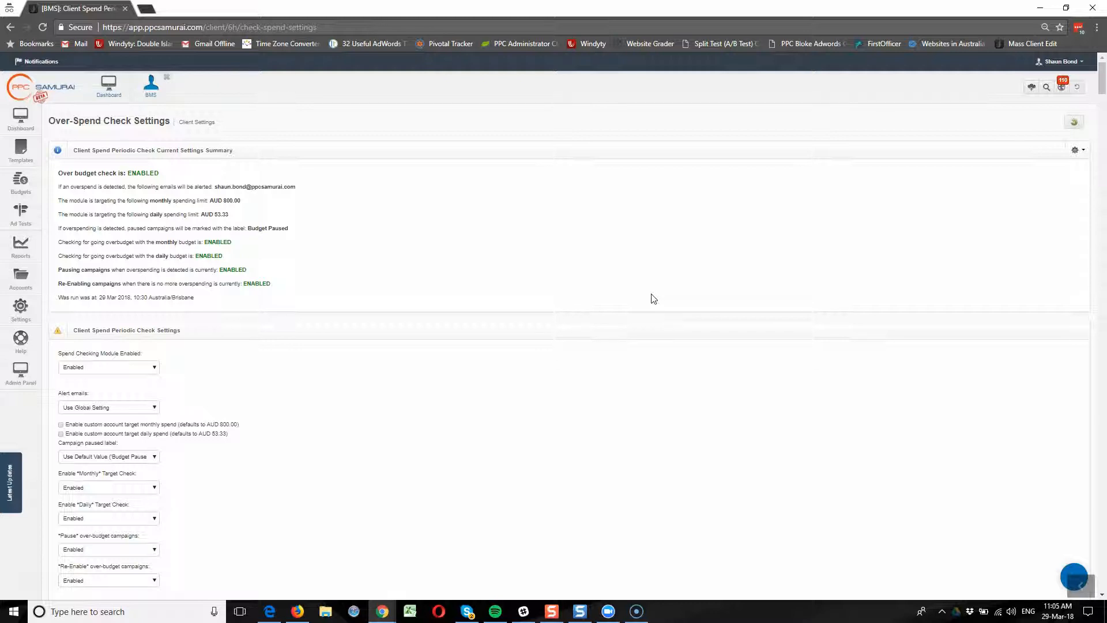
# - Open the account-wide spend check settings and examine the global Spend Checking Module option
pyautogui.click(13, 308)
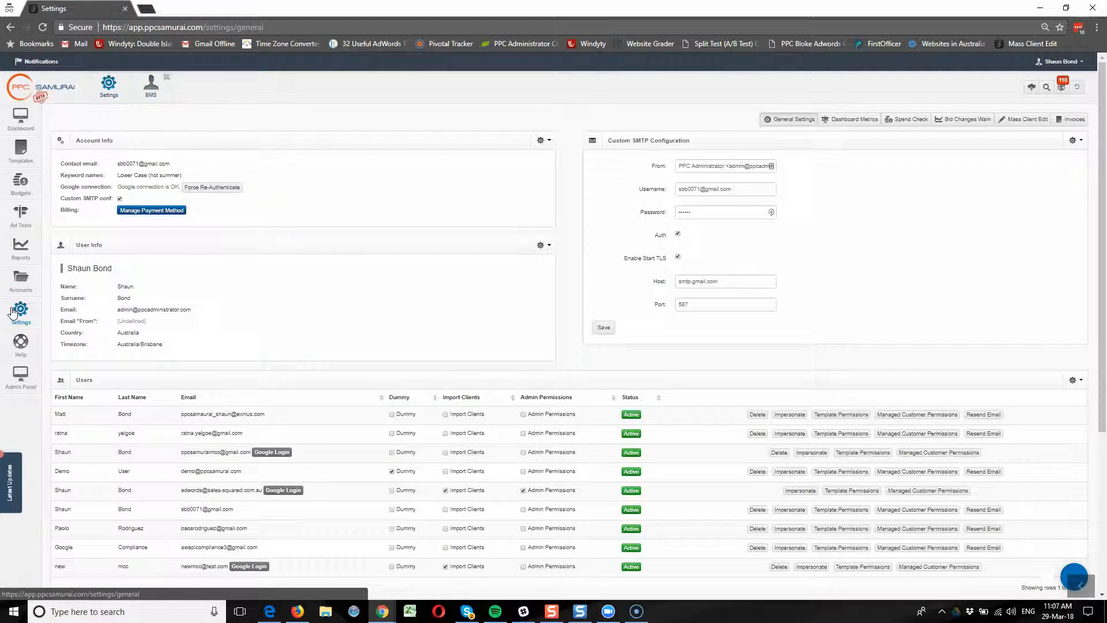
pyautogui.click(909, 124)
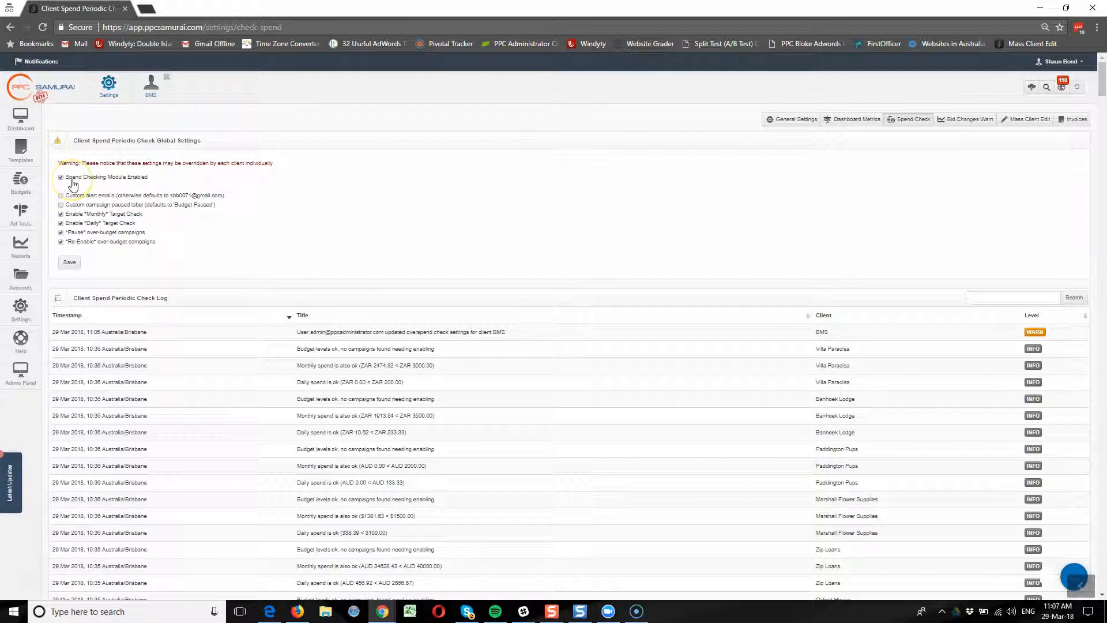
pyautogui.click(61, 178)
pyautogui.click(143, 180)
# - Go to mass client editing, open the fourth listed client's target monthly spend for editing and confirm the entry
pyautogui.click(1013, 126)
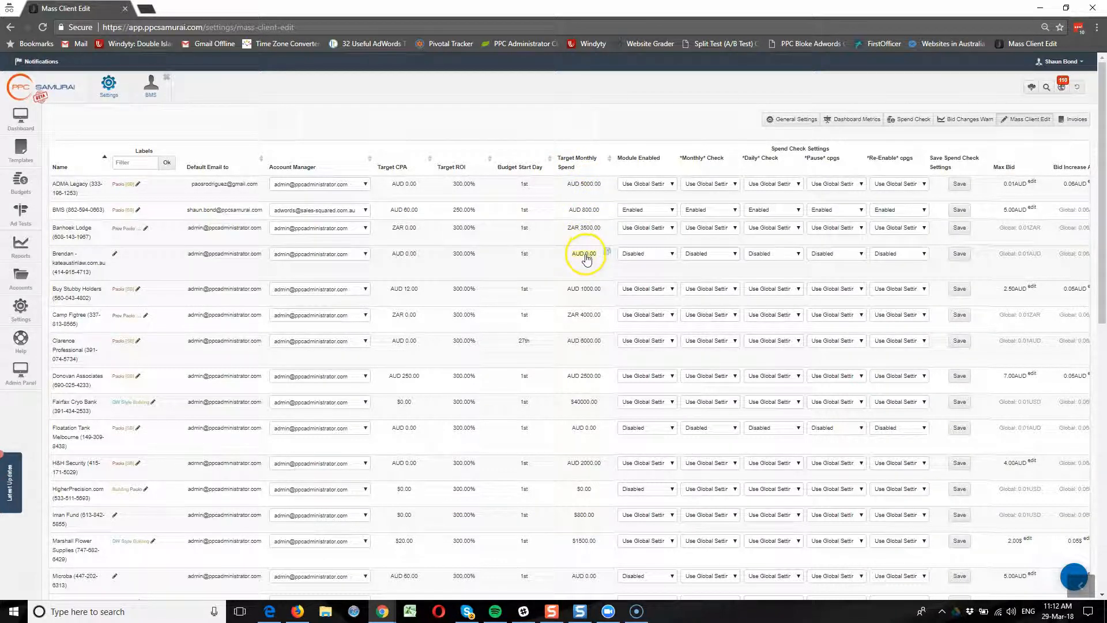
pyautogui.click(588, 294)
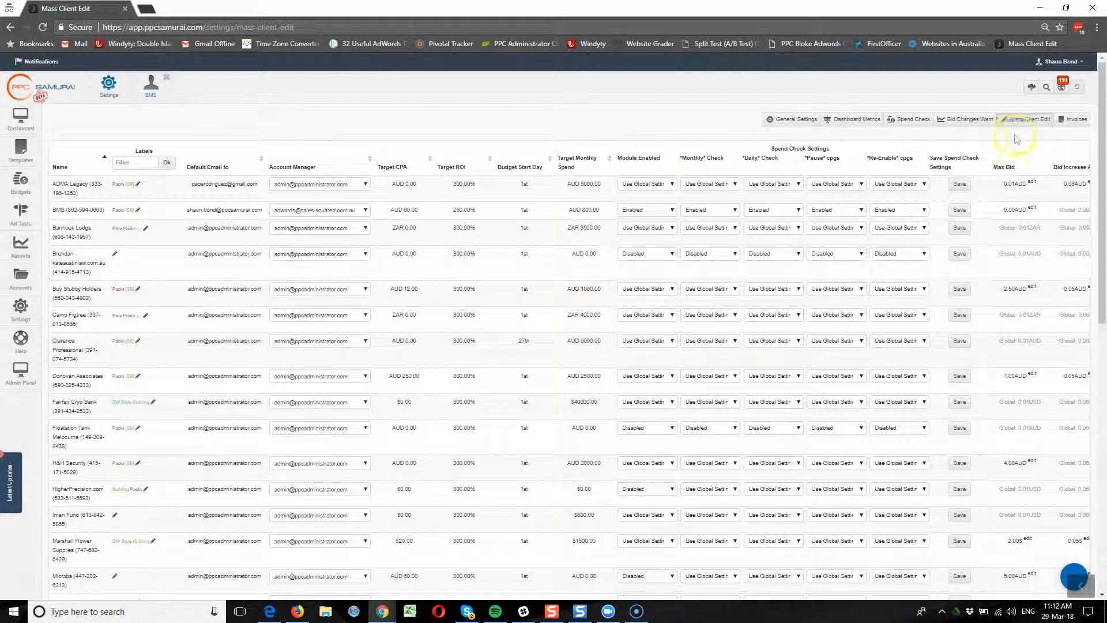
pyautogui.click(1027, 120)
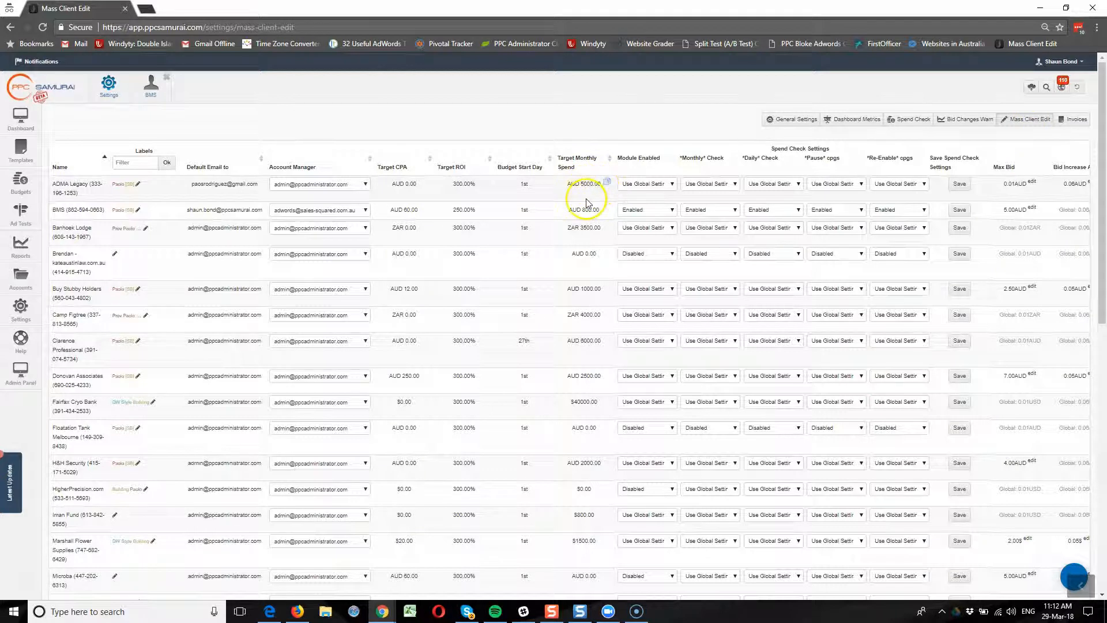
pyautogui.click(585, 255)
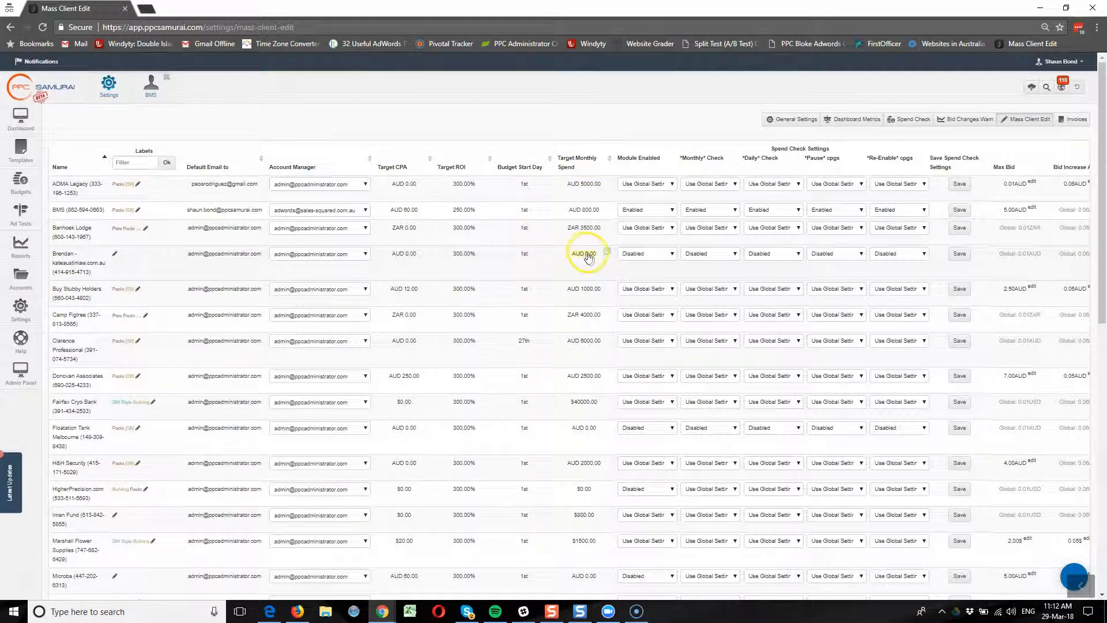
pyautogui.click(587, 259)
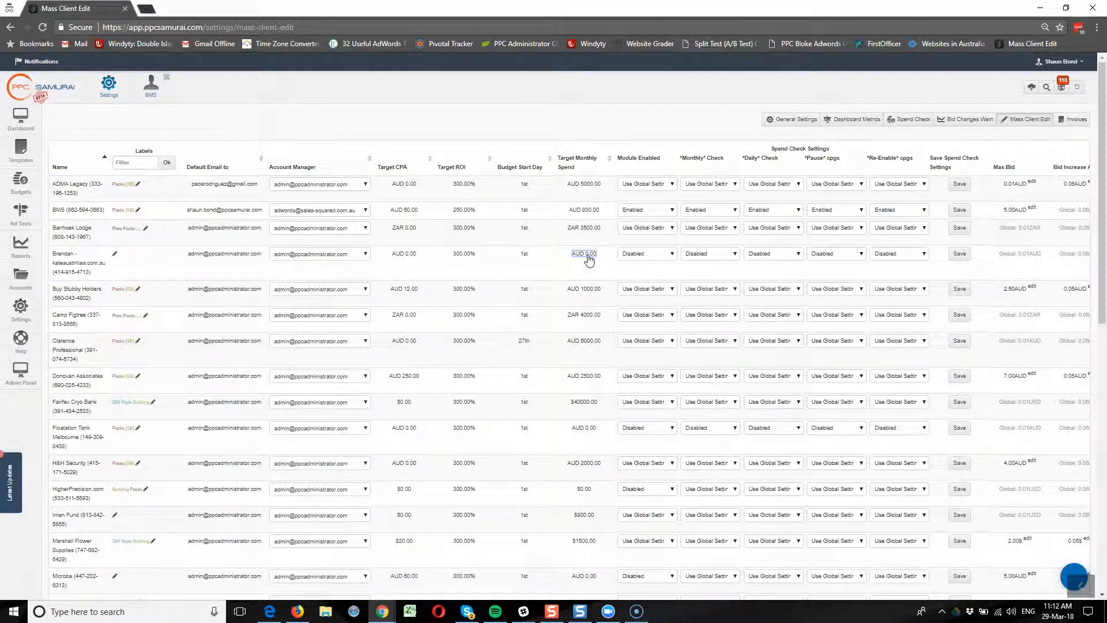
pyautogui.press('Return')
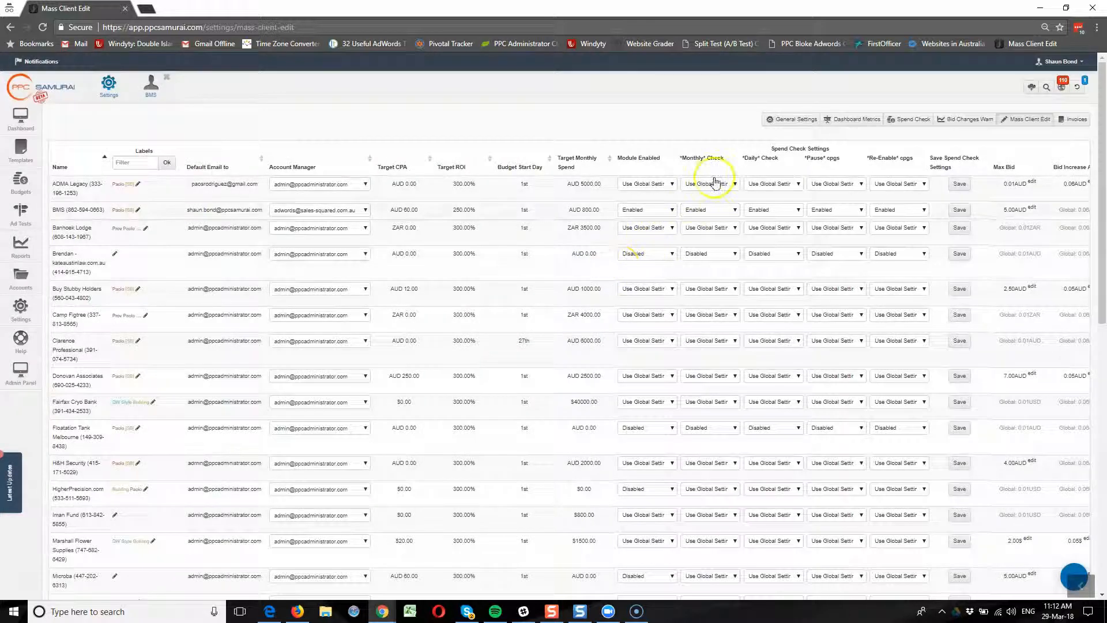
# - Check the spend check module options for the ADMA Legacy client and choose Use Global Setting
pyautogui.moveTo(777, 148); pyautogui.dragTo(830, 149)
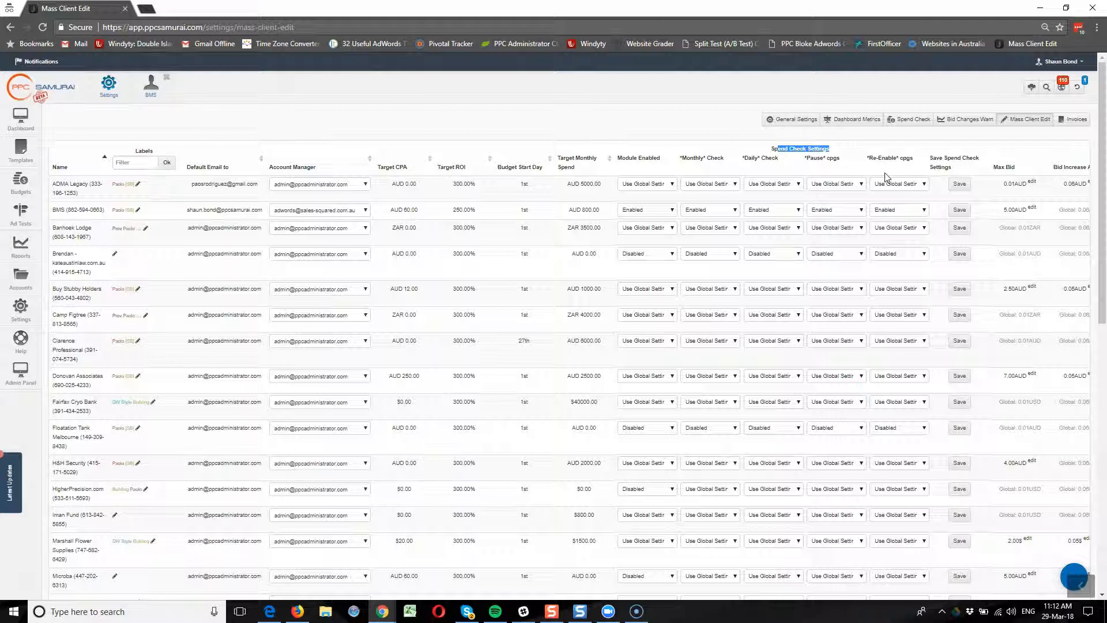
pyautogui.click(648, 186)
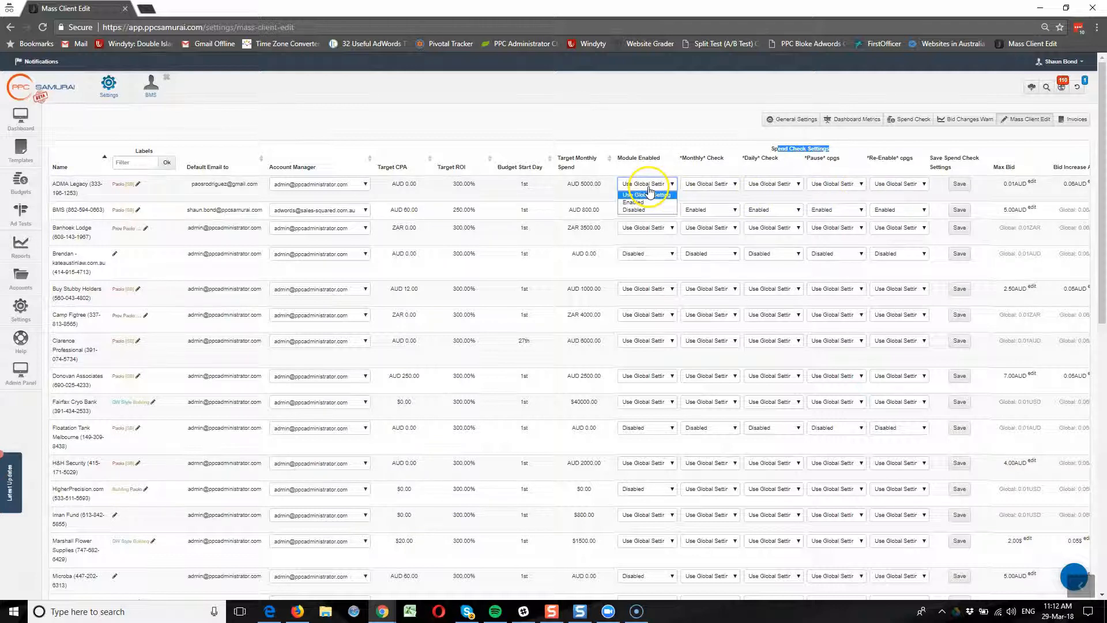
pyautogui.click(648, 196)
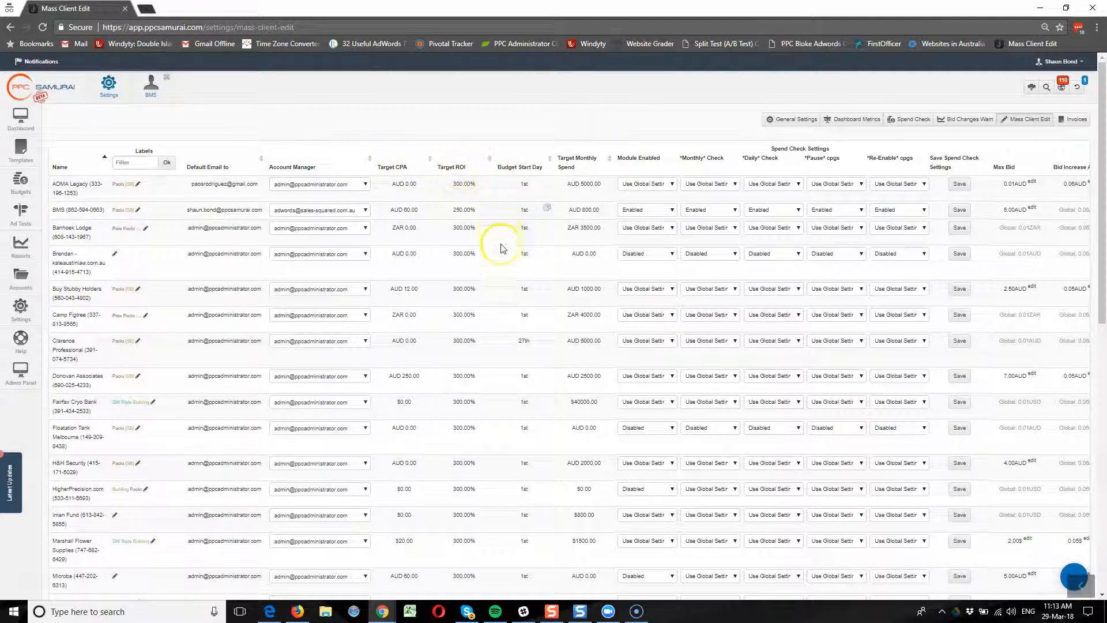
# - Examine the clients' monthly spend targets, the per-client spend check saving, and the maximum bid, bid increase and bid decrease columns
pyautogui.click(585, 254)
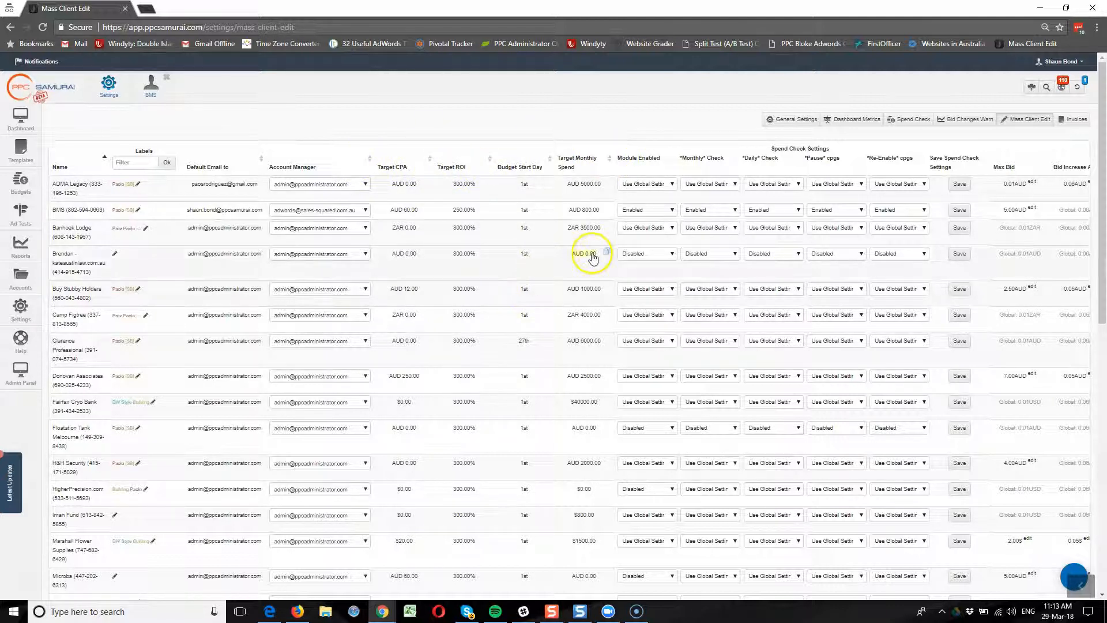
pyautogui.click(964, 254)
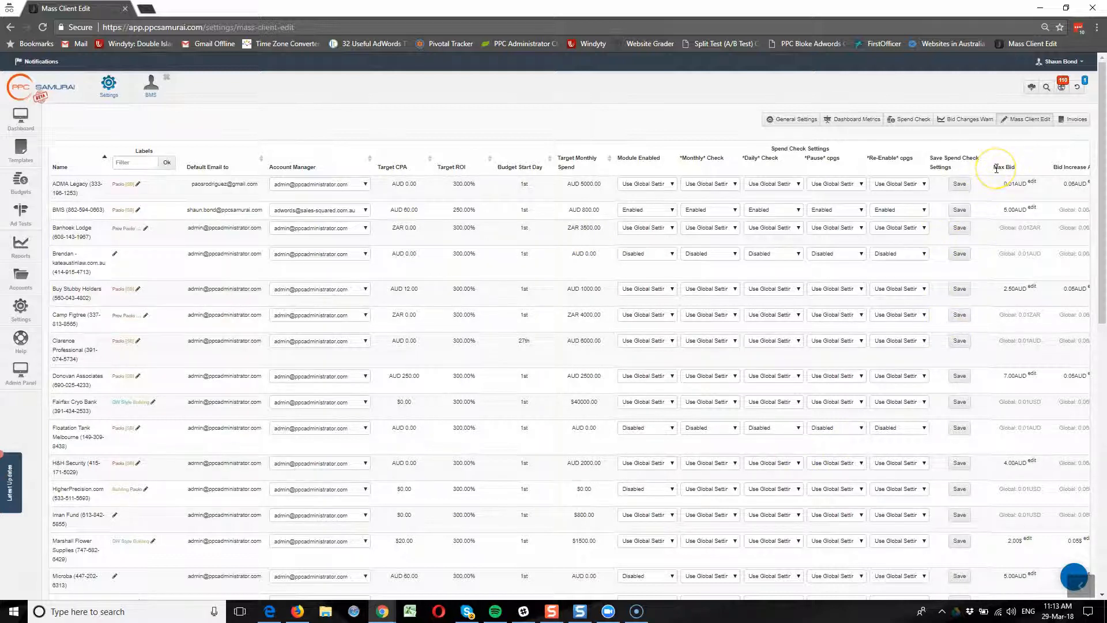
pyautogui.hscroll(2, 1011, 261)
pyautogui.hscroll(5, 1011, 262)
pyautogui.click(880, 180)
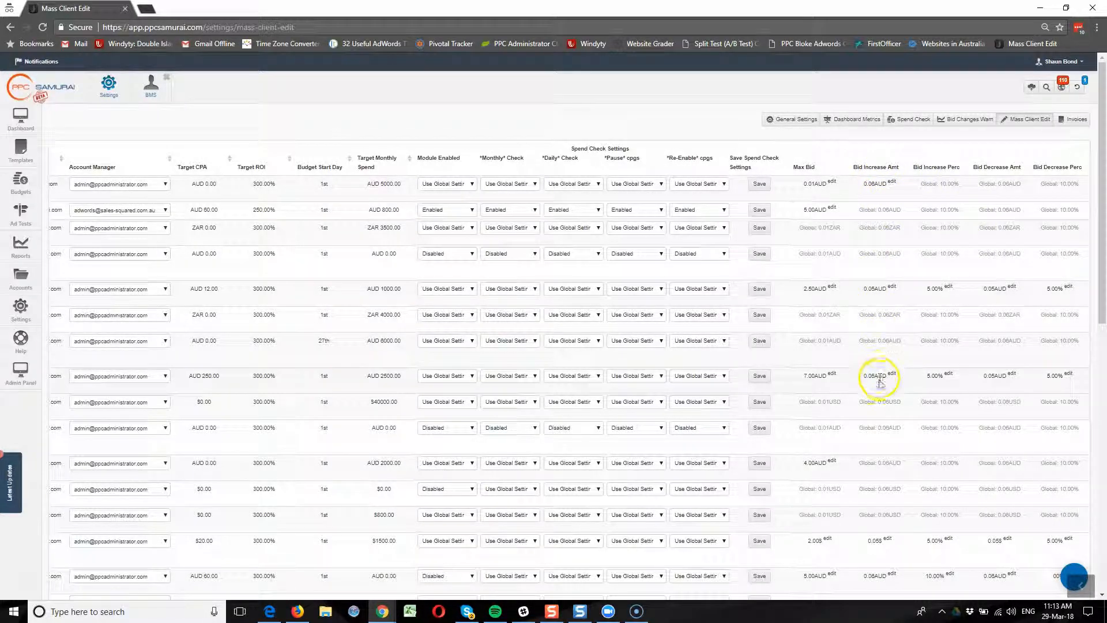
pyautogui.click(872, 182)
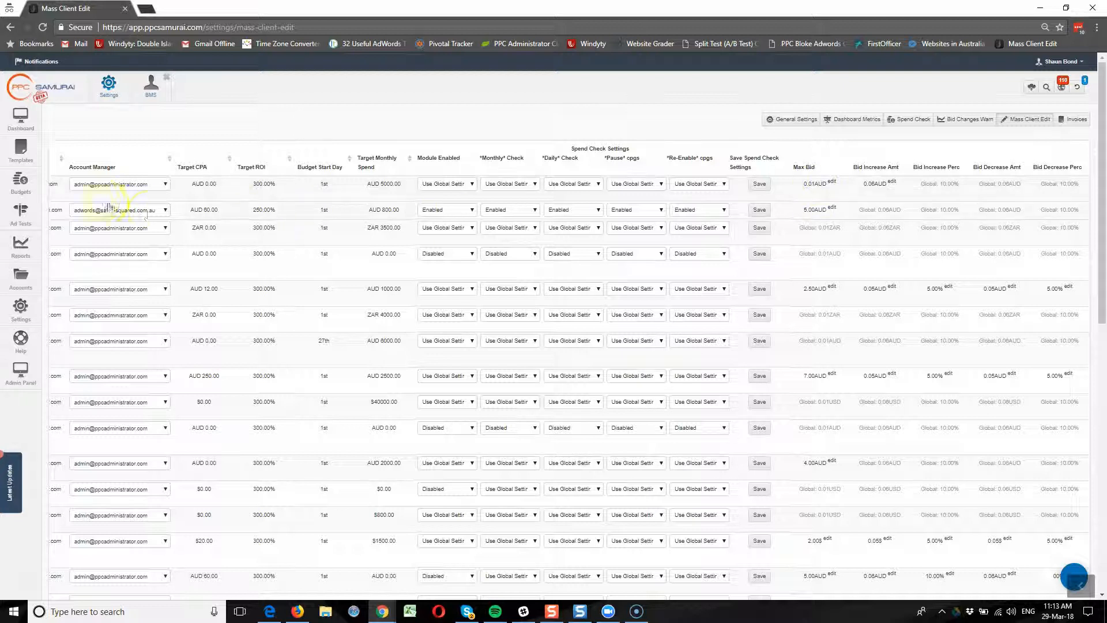
pyautogui.click(759, 256)
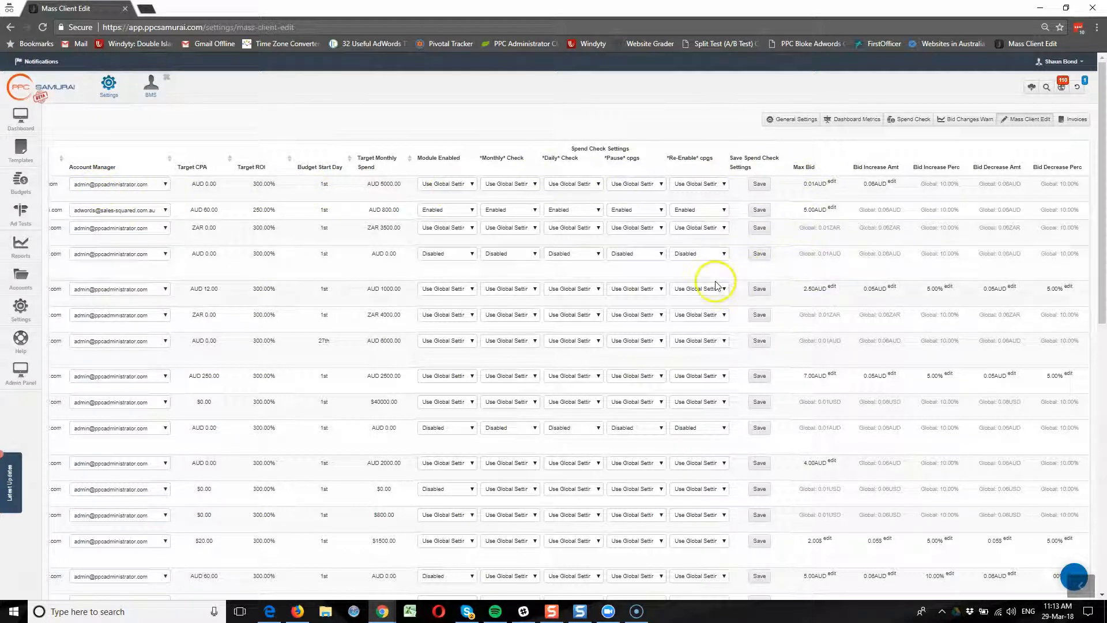